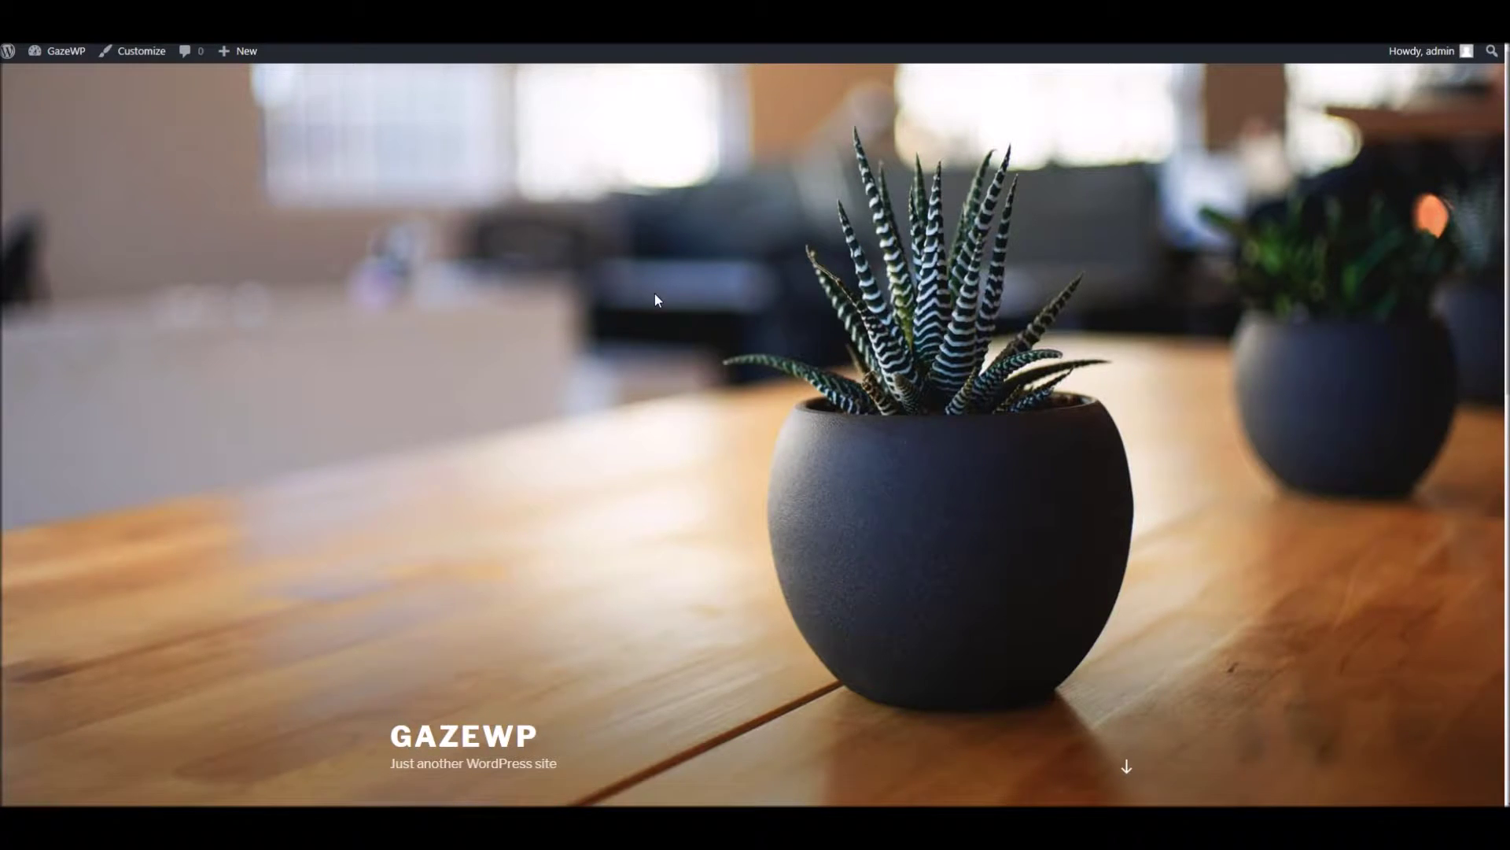
- Scroll up and down the GazeWP front page with its plant header image
{"action": "scroll", "coordinate": [659, 299], "scroll_direction": "down", "scroll_amount": 5}
{"action": "scroll", "coordinate": [1043, 344], "scroll_direction": "up", "scroll_amount": 5}
{"action": "scroll", "coordinate": [837, 343], "scroll_direction": "down", "scroll_amount": 5}
{"action": "scroll", "coordinate": [865, 370], "scroll_direction": "up", "scroll_amount": 5}
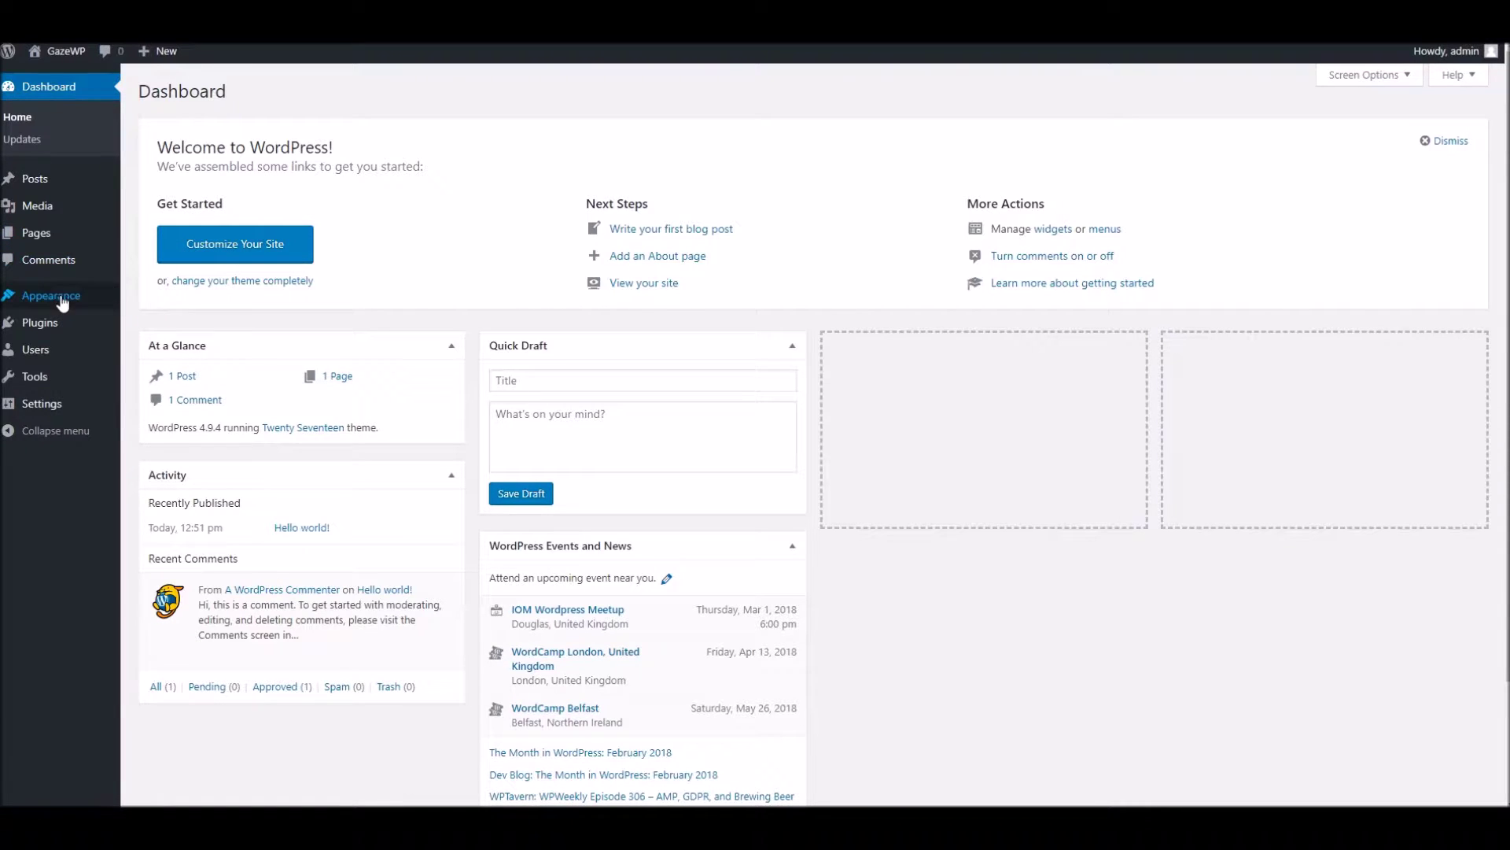
- Go to Appearance > Themes > Add New and bring up the Upload Theme zip form
{"action": "left_click", "coordinate": [160, 298]}
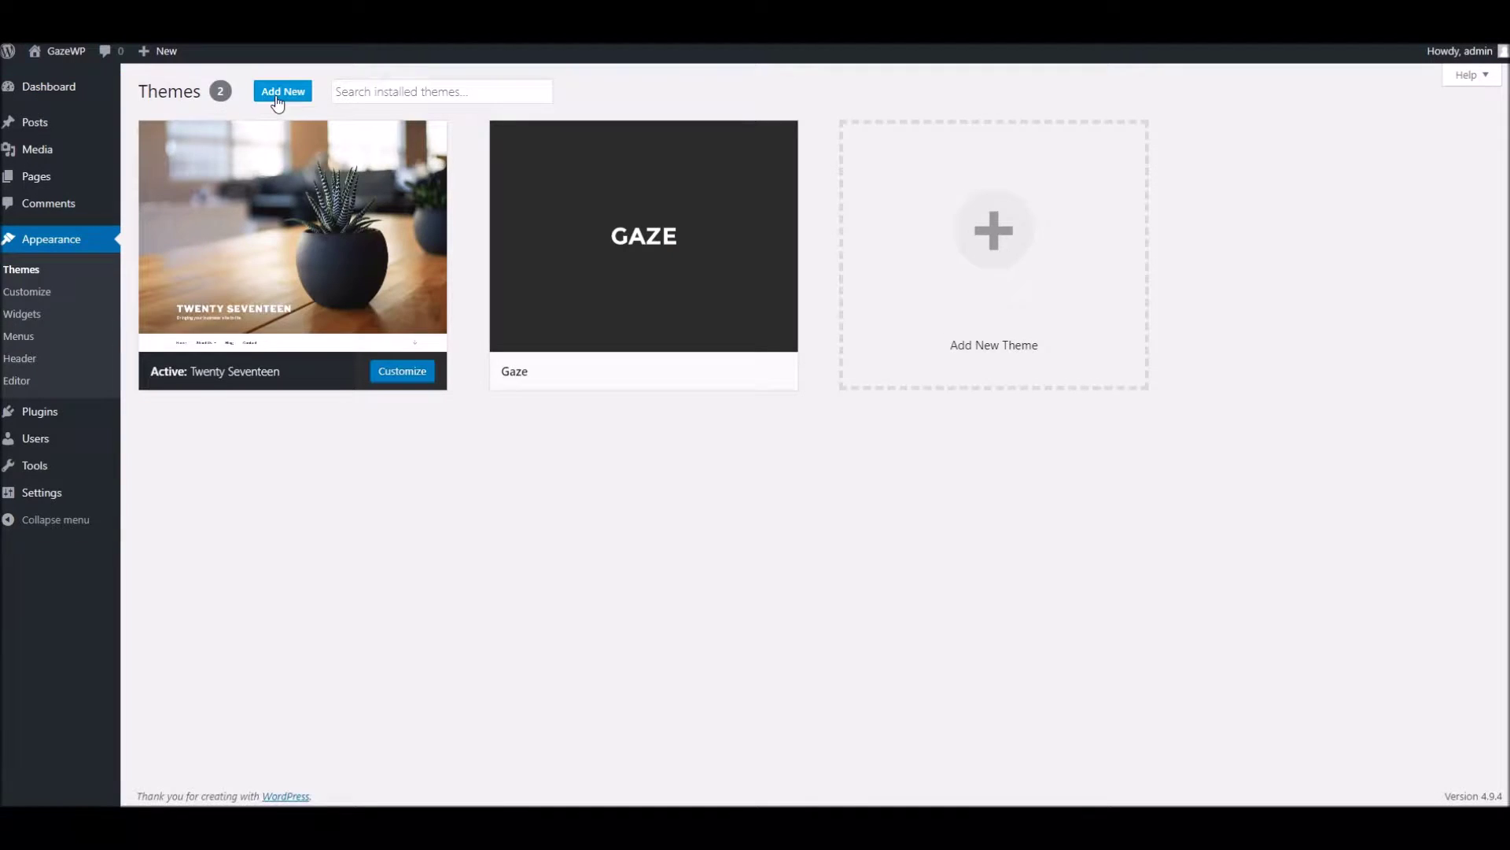
{"action": "left_click", "coordinate": [277, 98]}
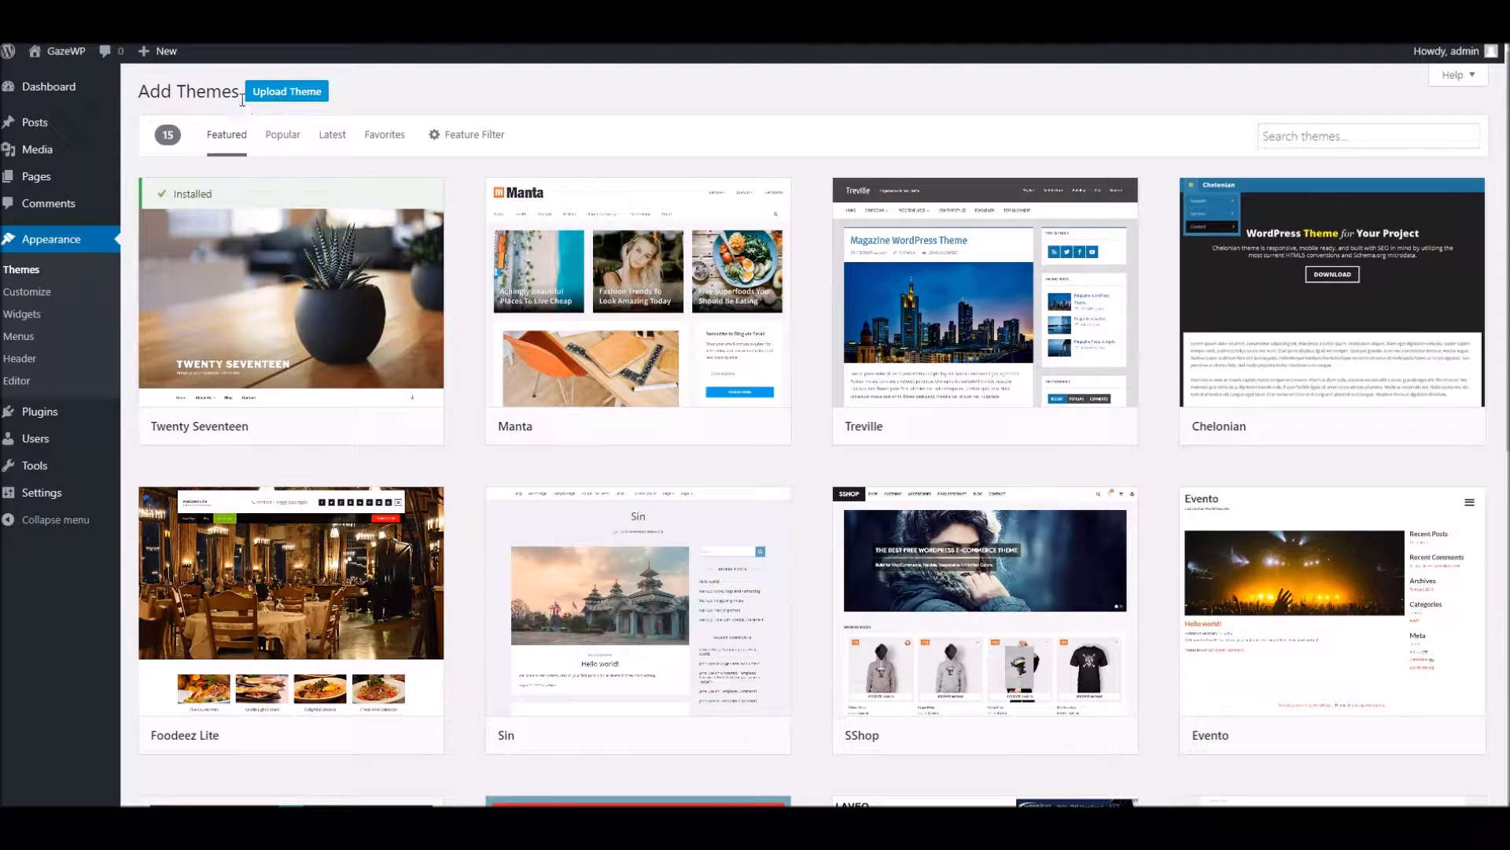
{"action": "left_click", "coordinate": [279, 100]}
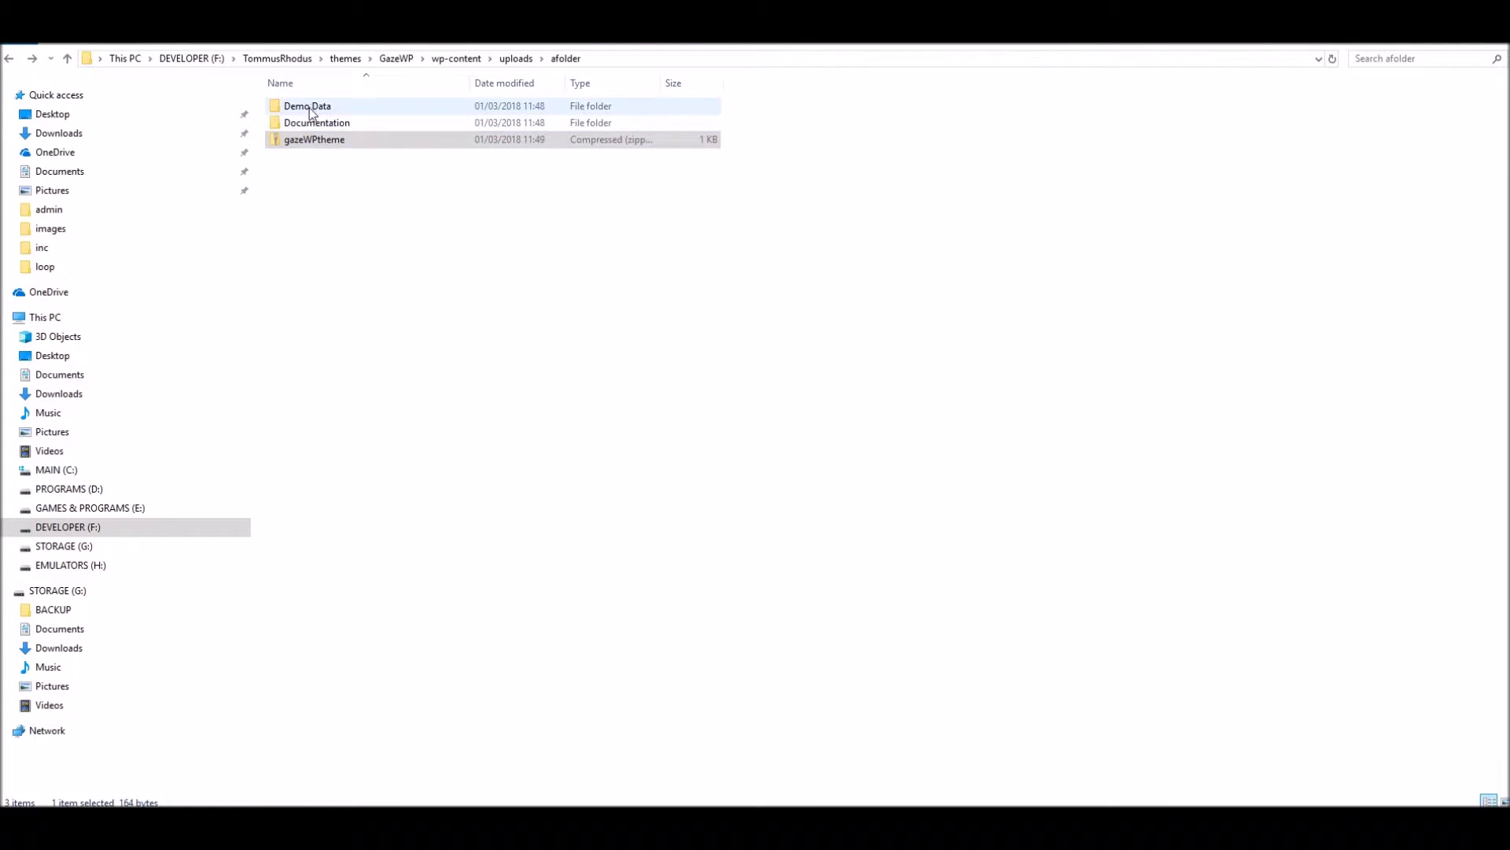
- Choose the gazeWPtheme zip file from afolder as the theme to upload
{"action": "left_click", "coordinate": [305, 140]}
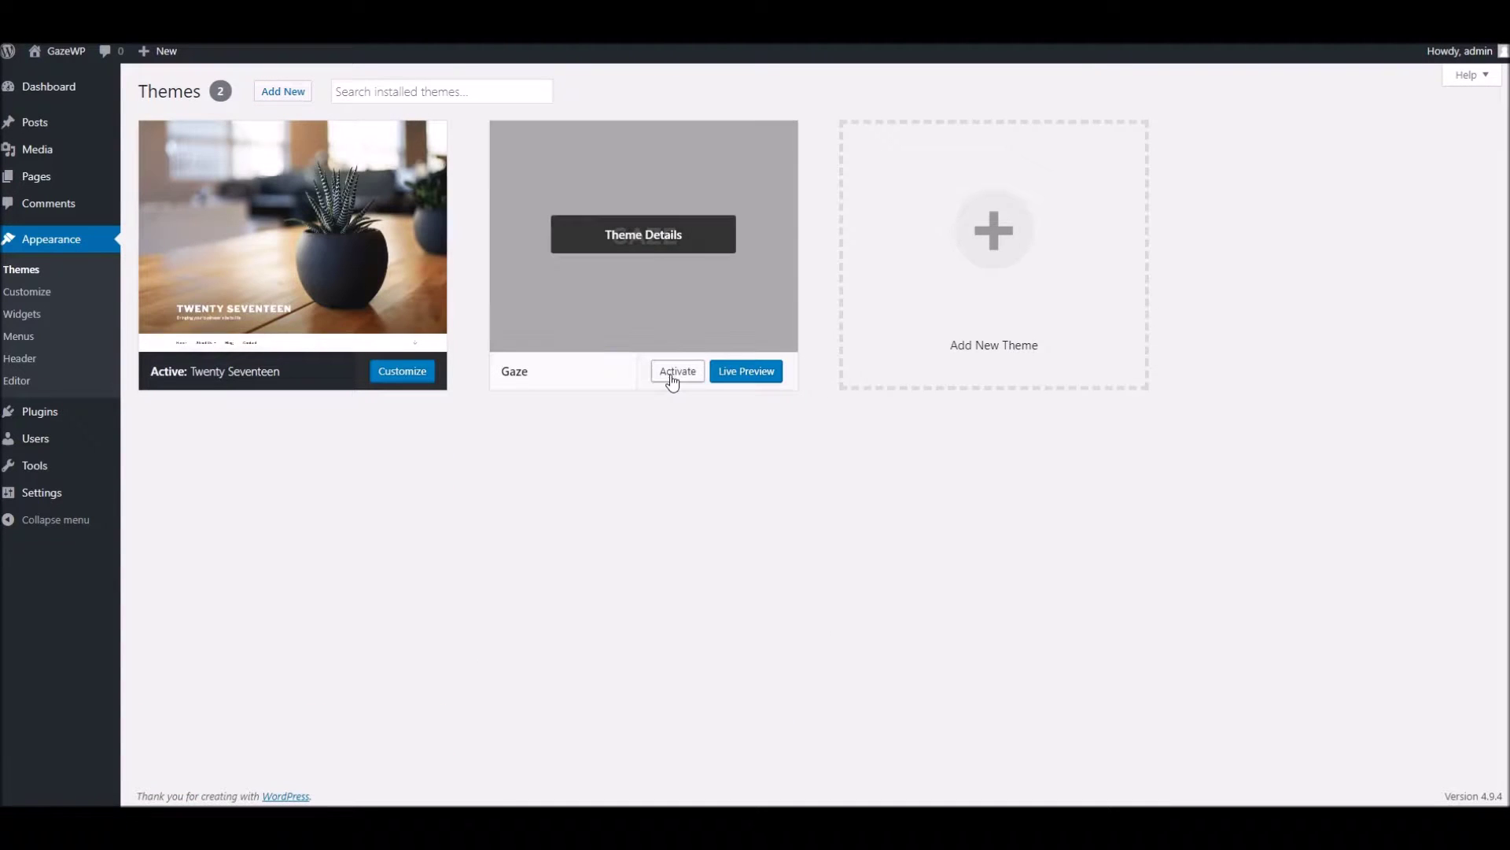
- Activate the Gaze theme, preview the site, then start its required plugins installation
{"action": "left_click", "coordinate": [669, 378]}
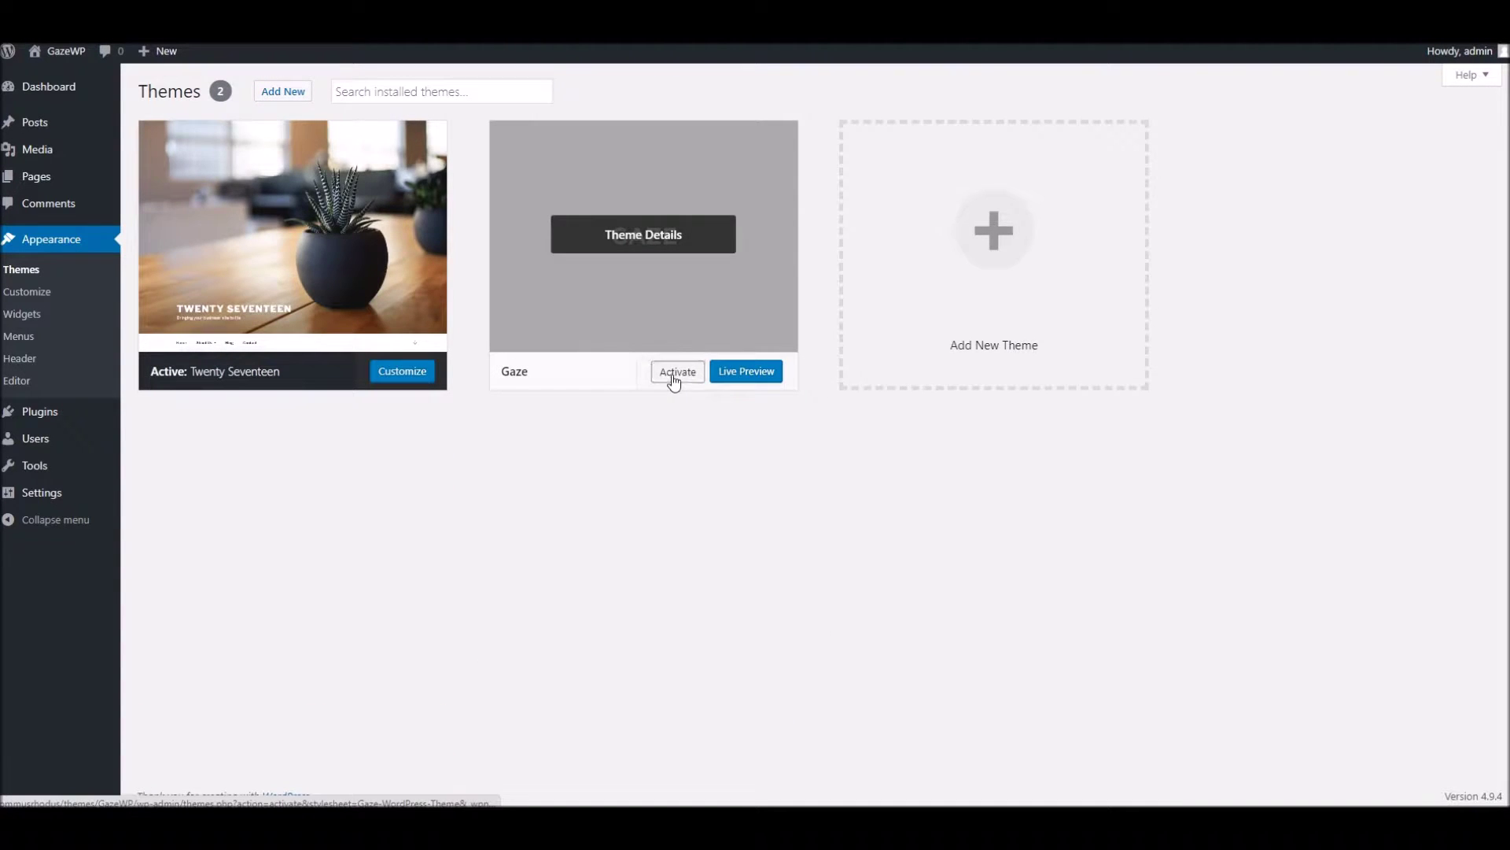
{"action": "mouse_move", "coordinate": [629, 377]}
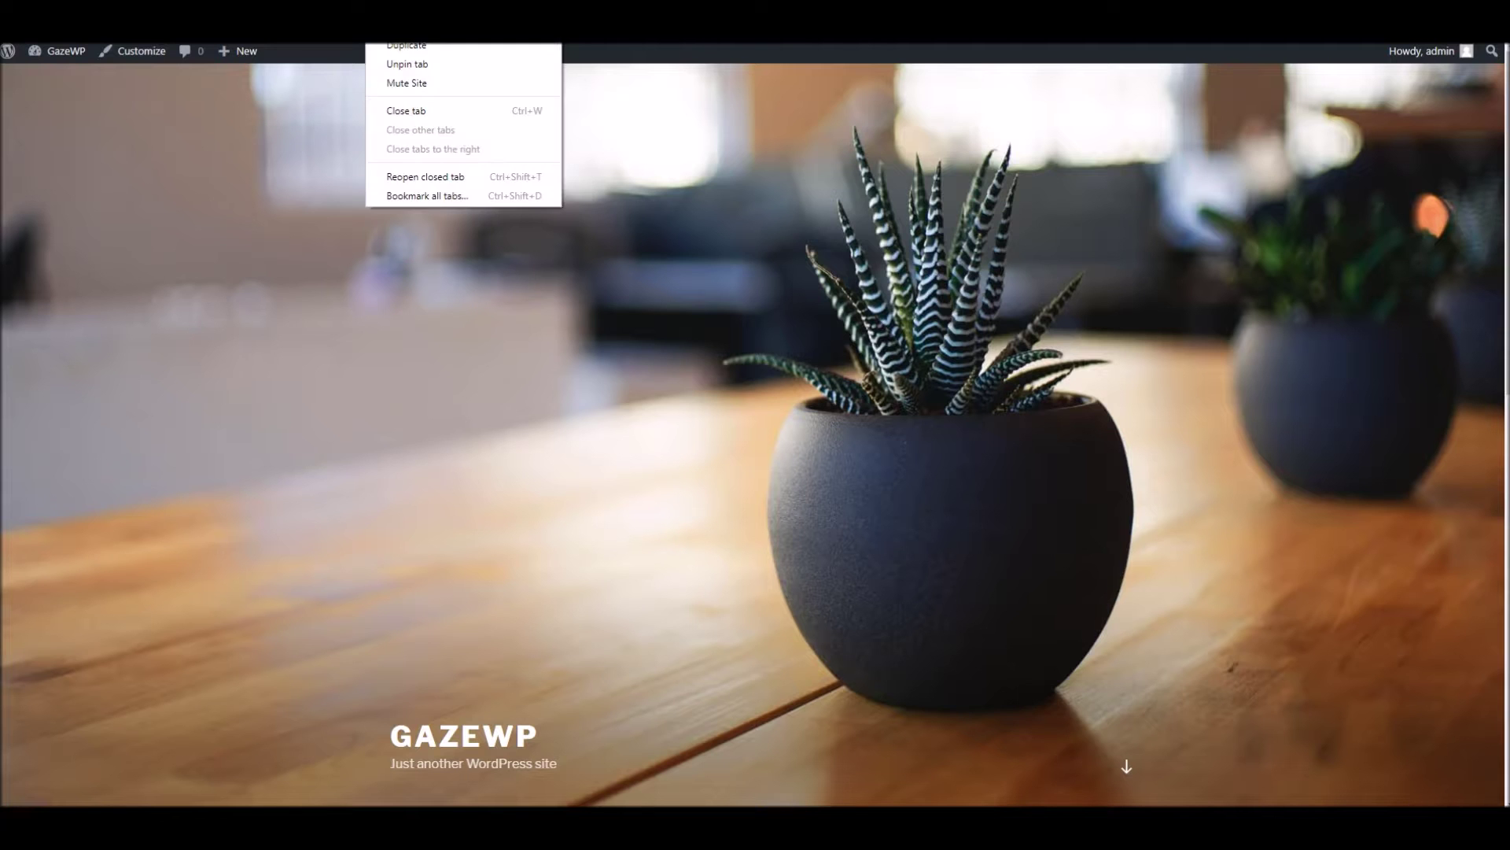
{"action": "left_click", "coordinate": [383, 62]}
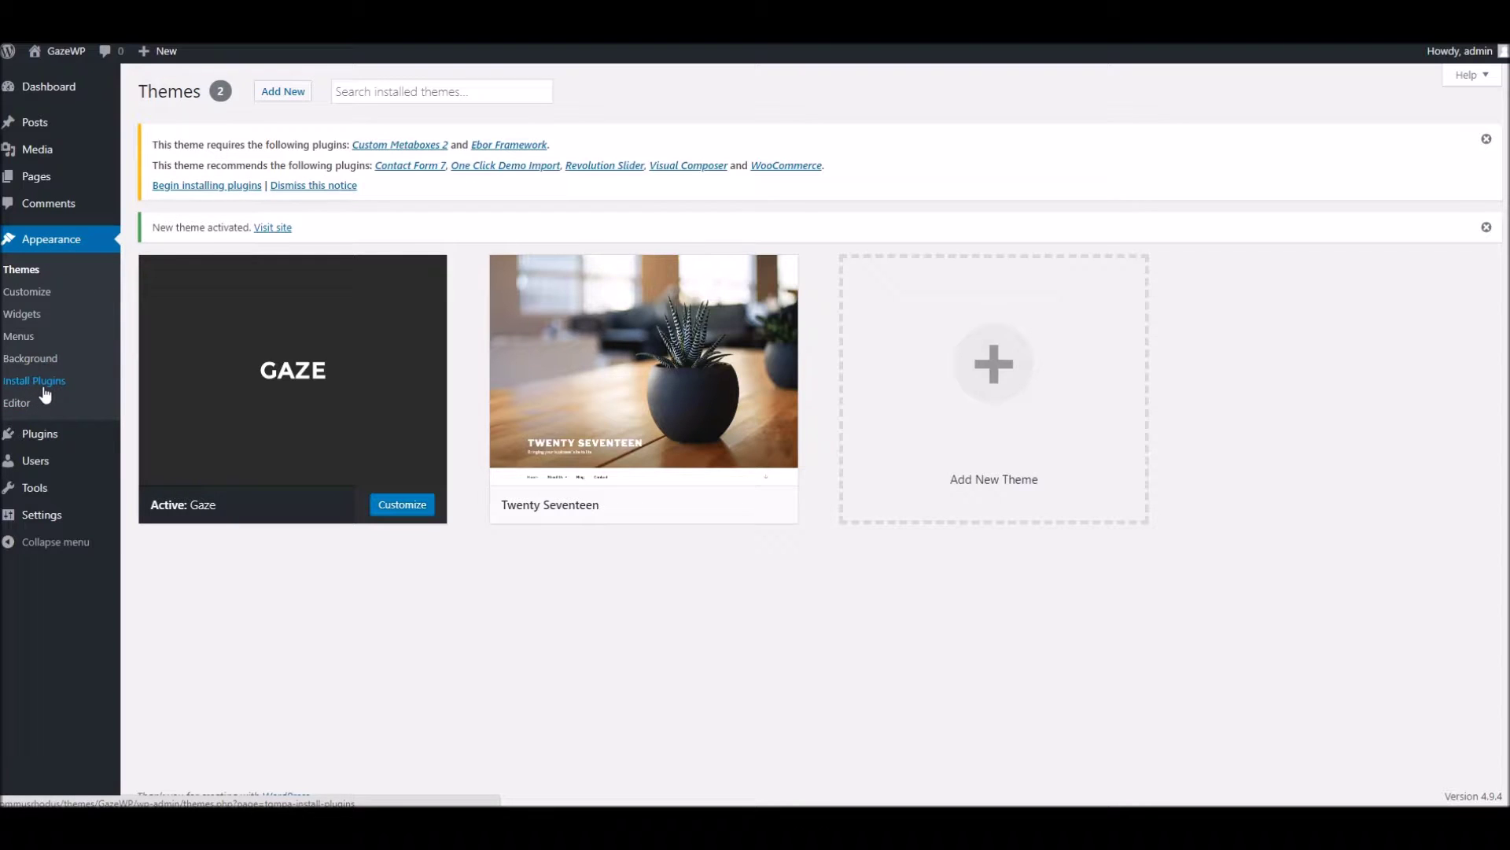
{"action": "left_click", "coordinate": [190, 187]}
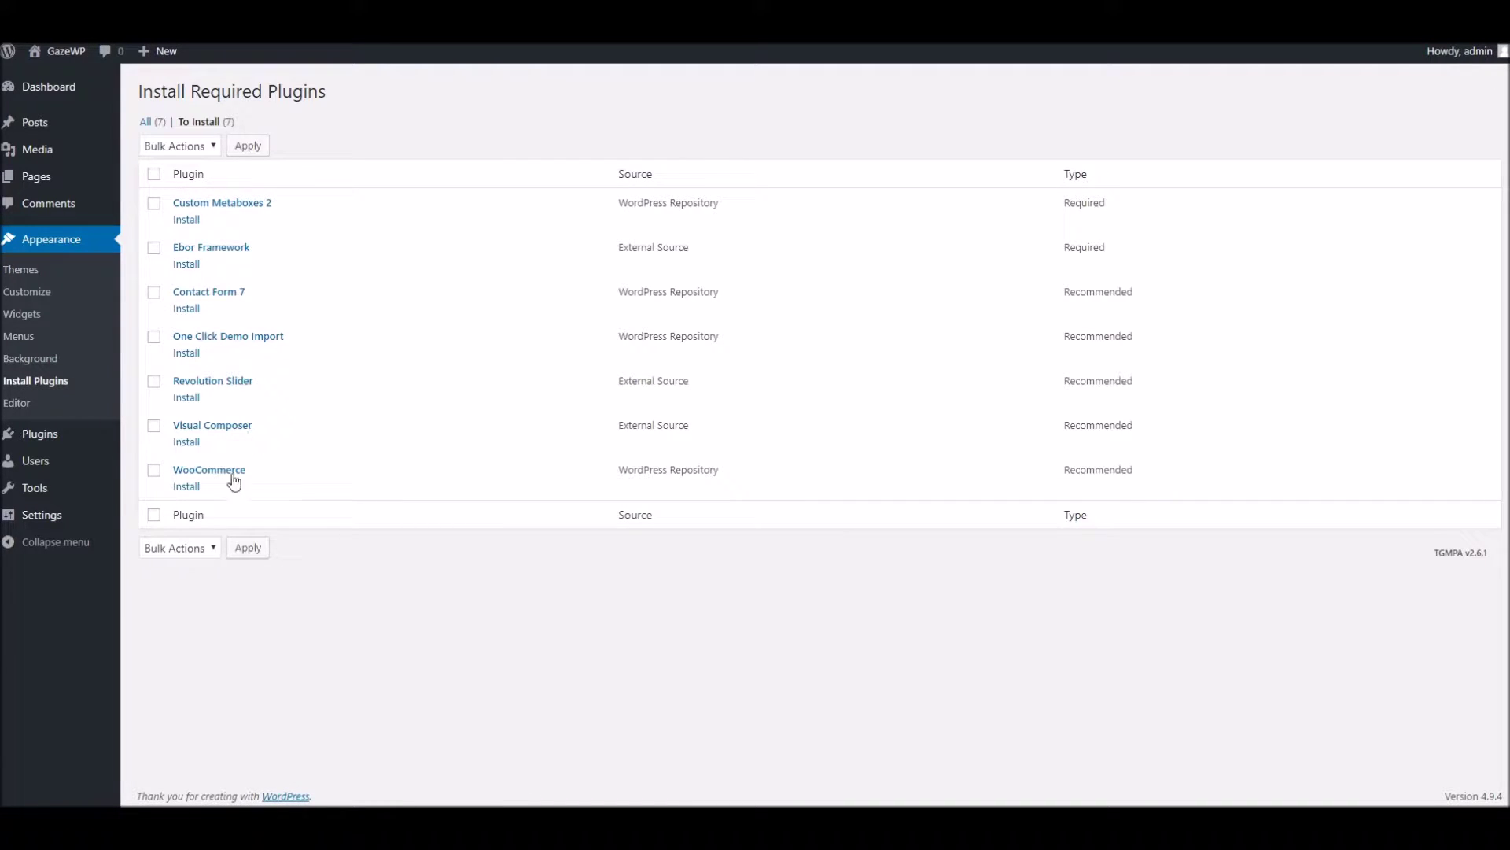
- Select all seven Gaze plugins, including Revolution Slider, and apply the bulk Install action
{"action": "left_click", "coordinate": [154, 177]}
{"action": "left_click", "coordinate": [153, 381]}
{"action": "left_click", "coordinate": [153, 381]}
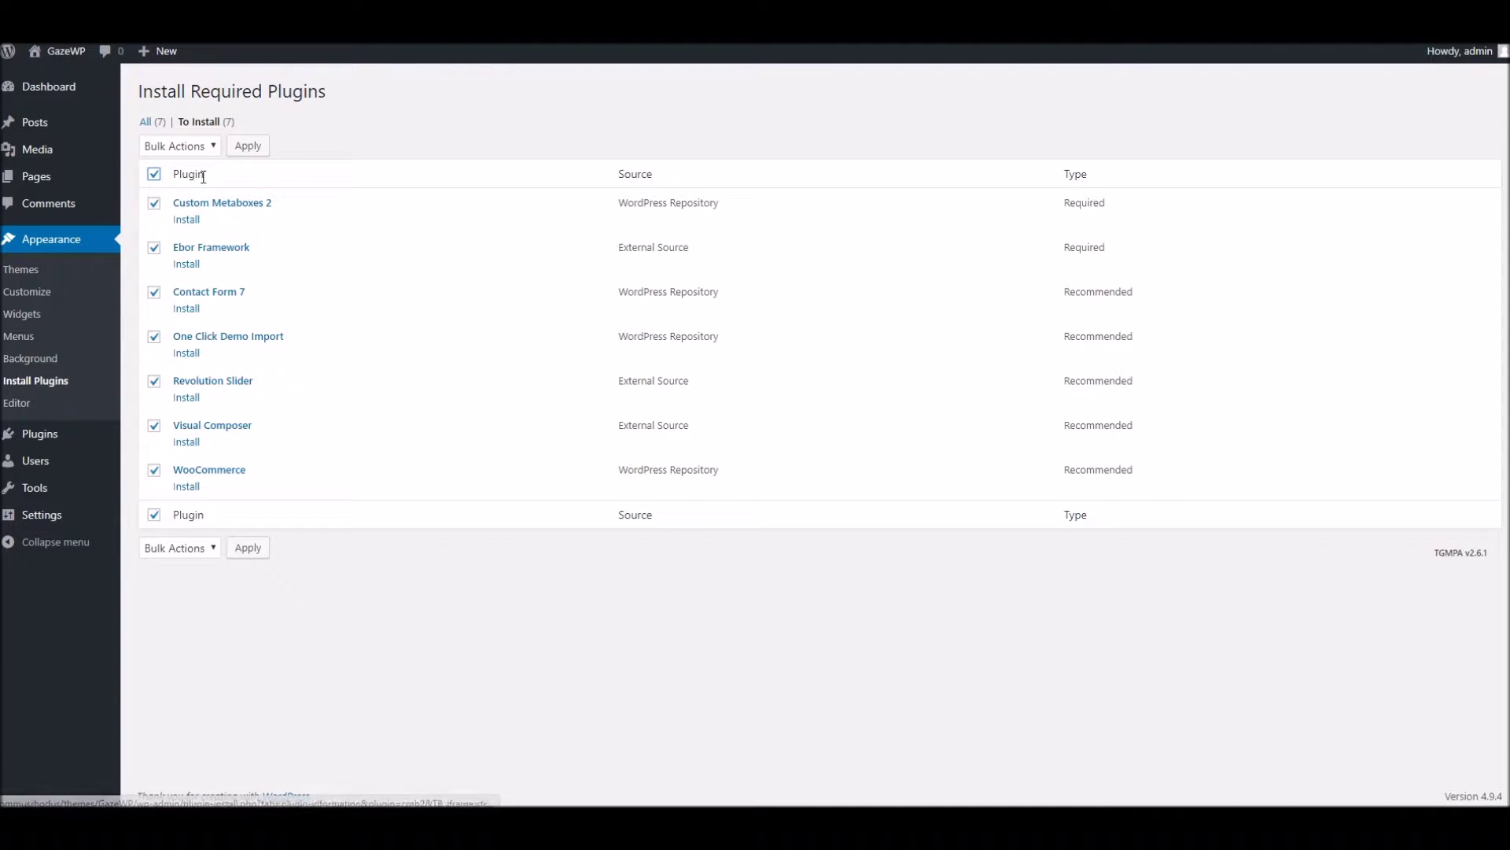
{"action": "left_click", "coordinate": [175, 146]}
{"action": "left_click", "coordinate": [166, 159]}
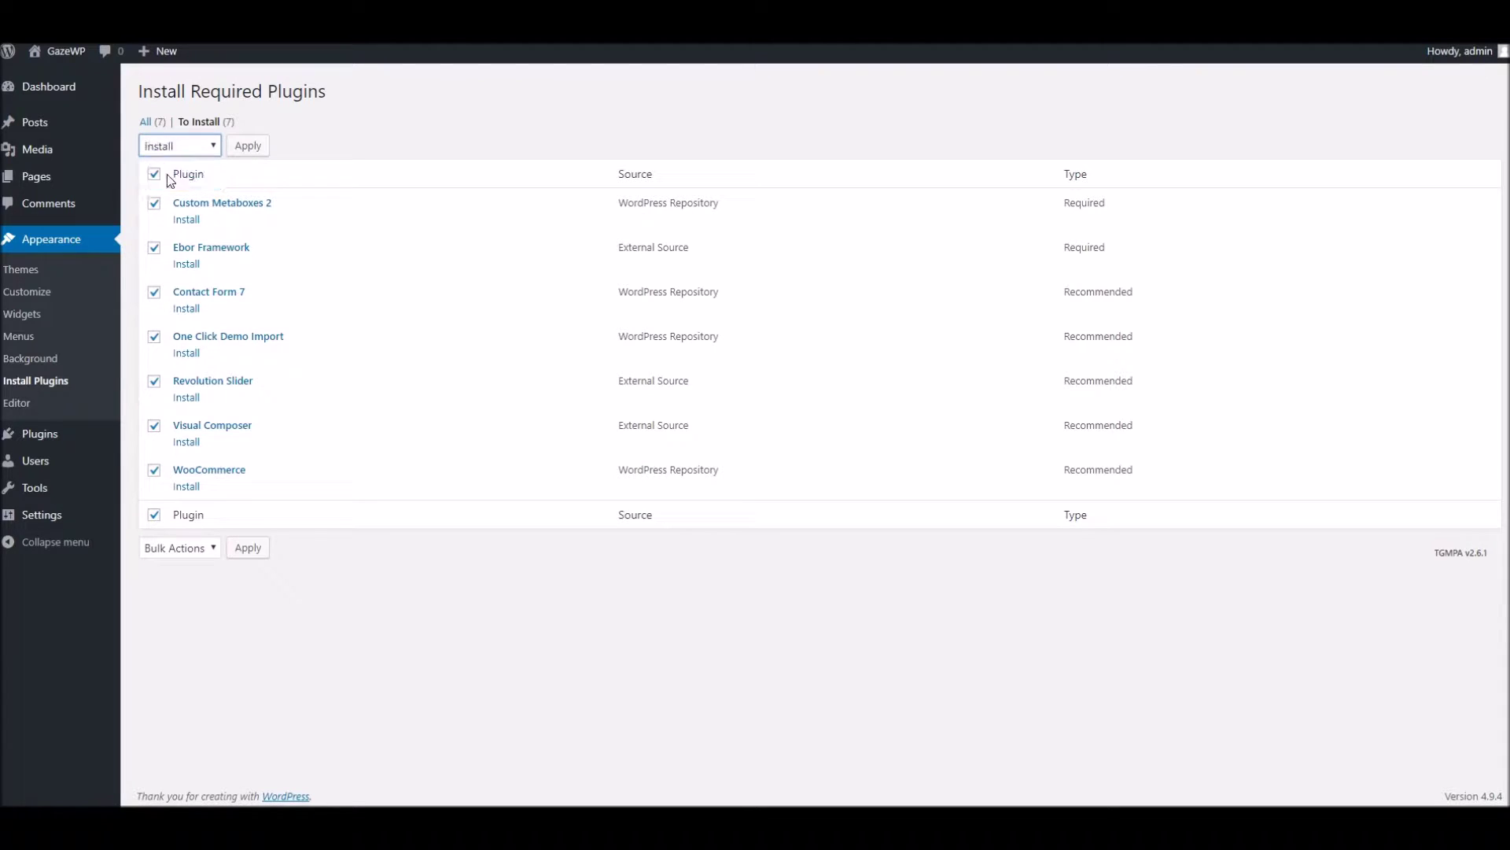
{"action": "left_click", "coordinate": [233, 146]}
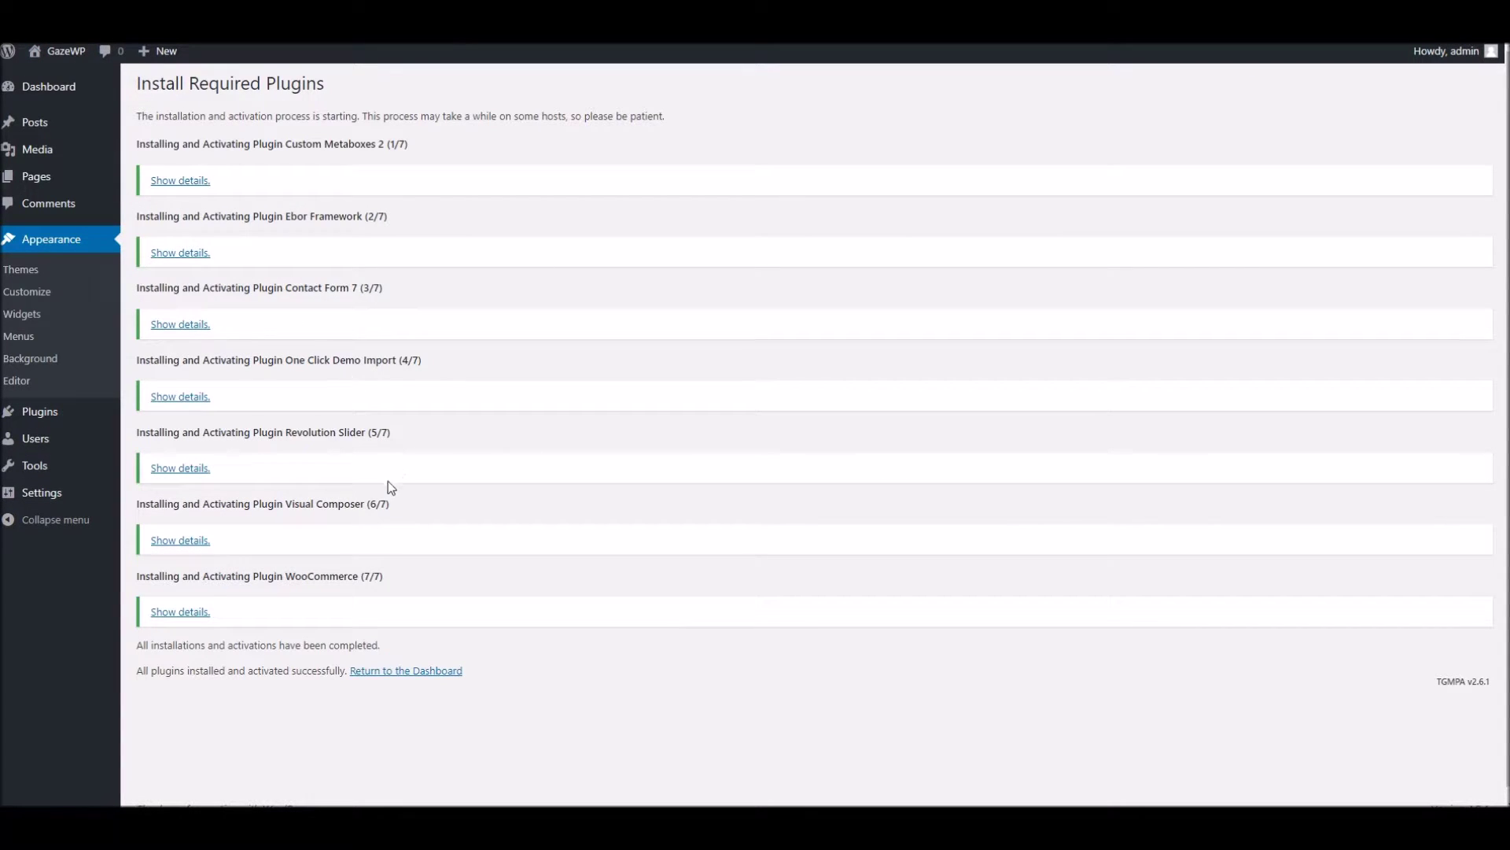
- Check the installs completed, return to the Dashboard, and skip the WooCommerce setup wizard
{"action": "left_click_drag", "start_coordinate": [157, 645], "coordinate": [387, 640]}
{"action": "left_click", "coordinate": [205, 646]}
{"action": "left_click", "coordinate": [57, 92]}
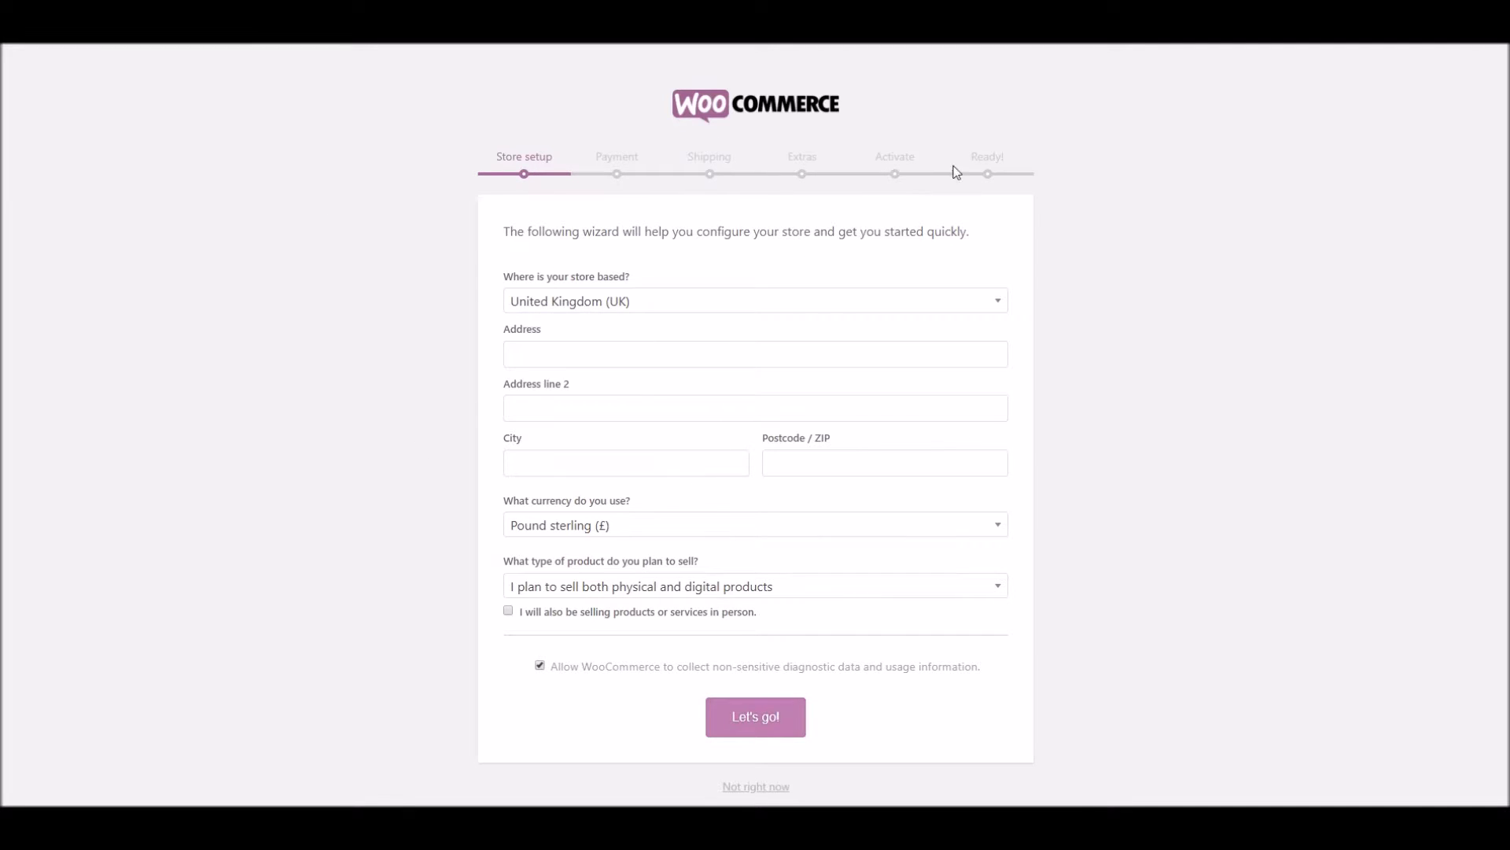
{"action": "left_click", "coordinate": [769, 786]}
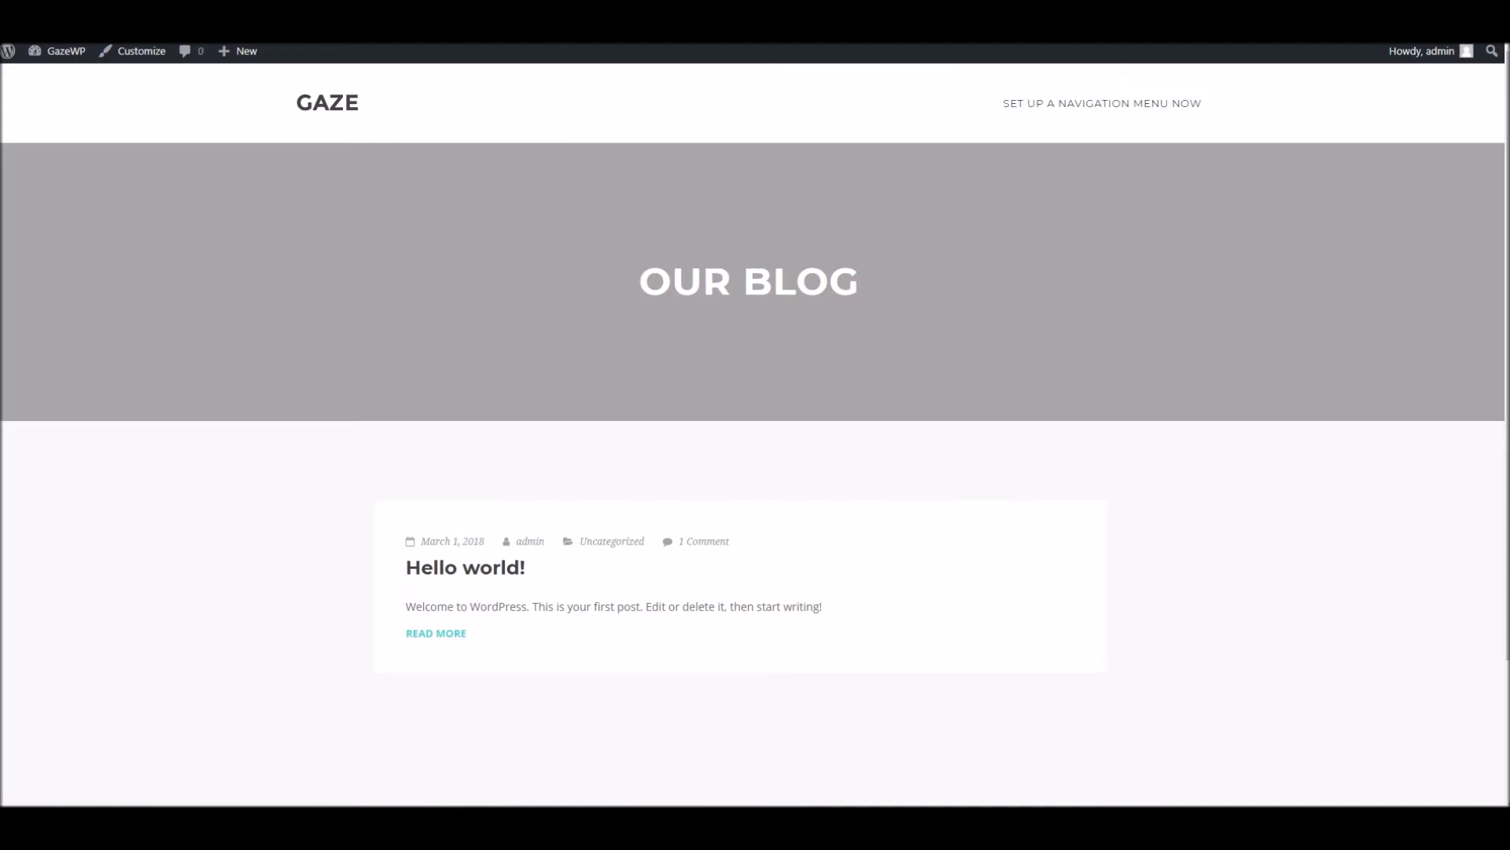
- View the site's blog front page in a new tab, then close it
{"action": "right_click", "coordinate": [362, 44]}
{"action": "left_click", "coordinate": [384, 92]}
{"action": "key", "text": "ctrl+w"}
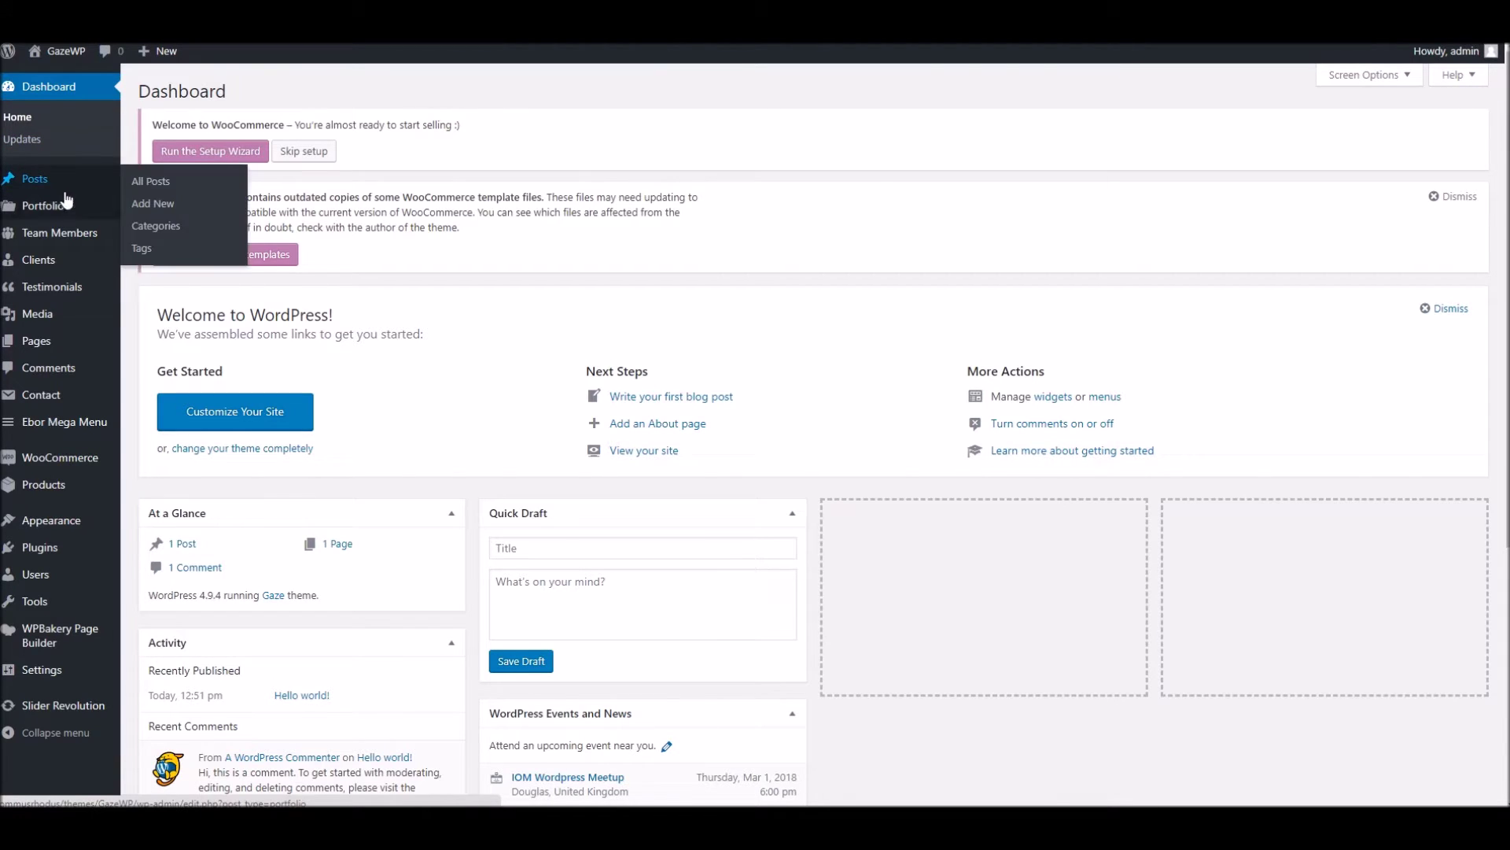
- Open the Appearance > Import Demo Data page
{"action": "mouse_move", "coordinate": [45, 232]}
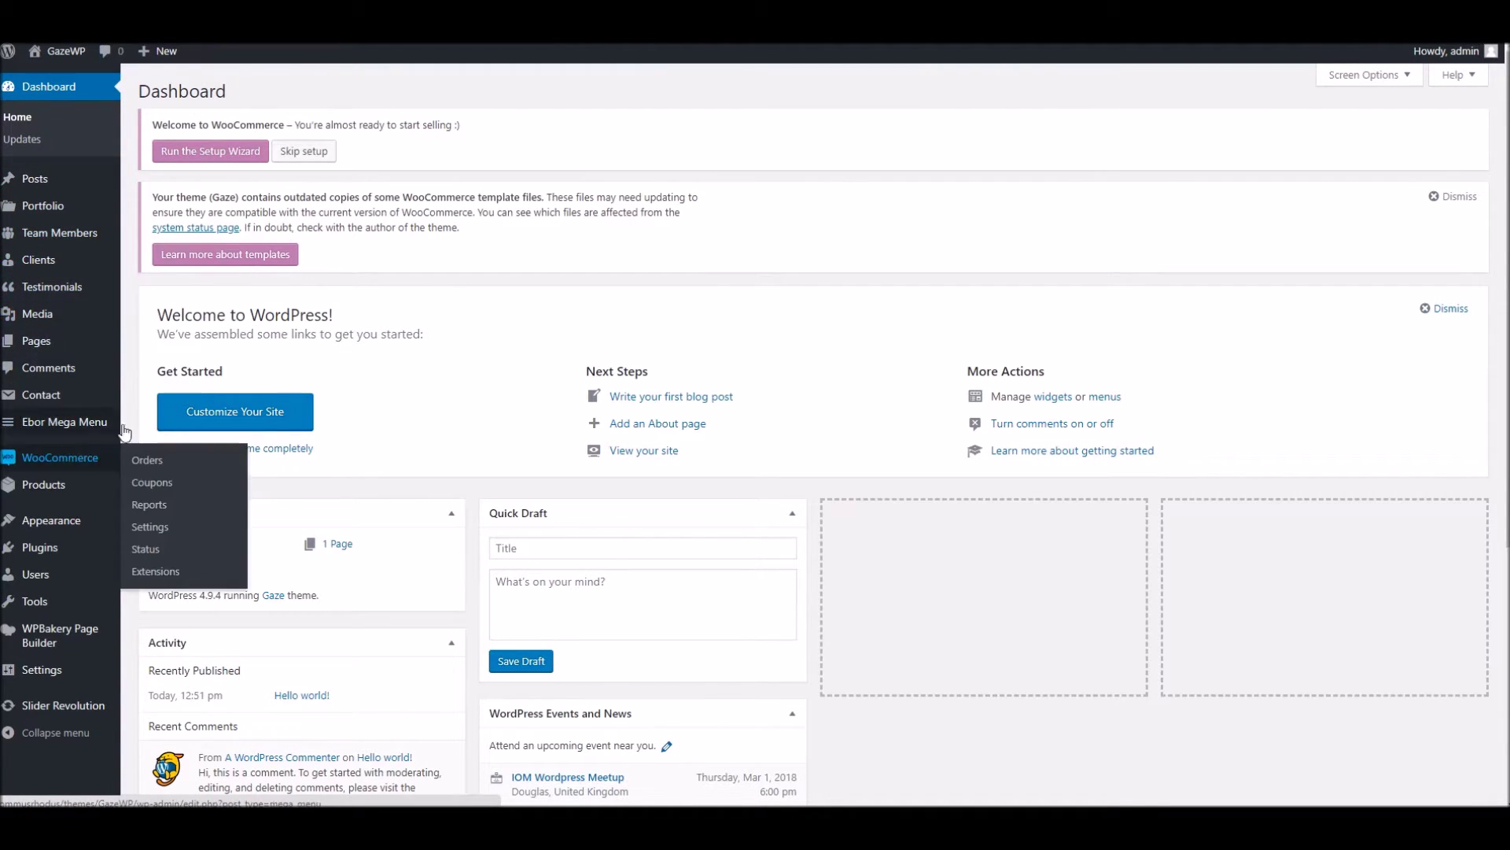
{"action": "mouse_move", "coordinate": [111, 317]}
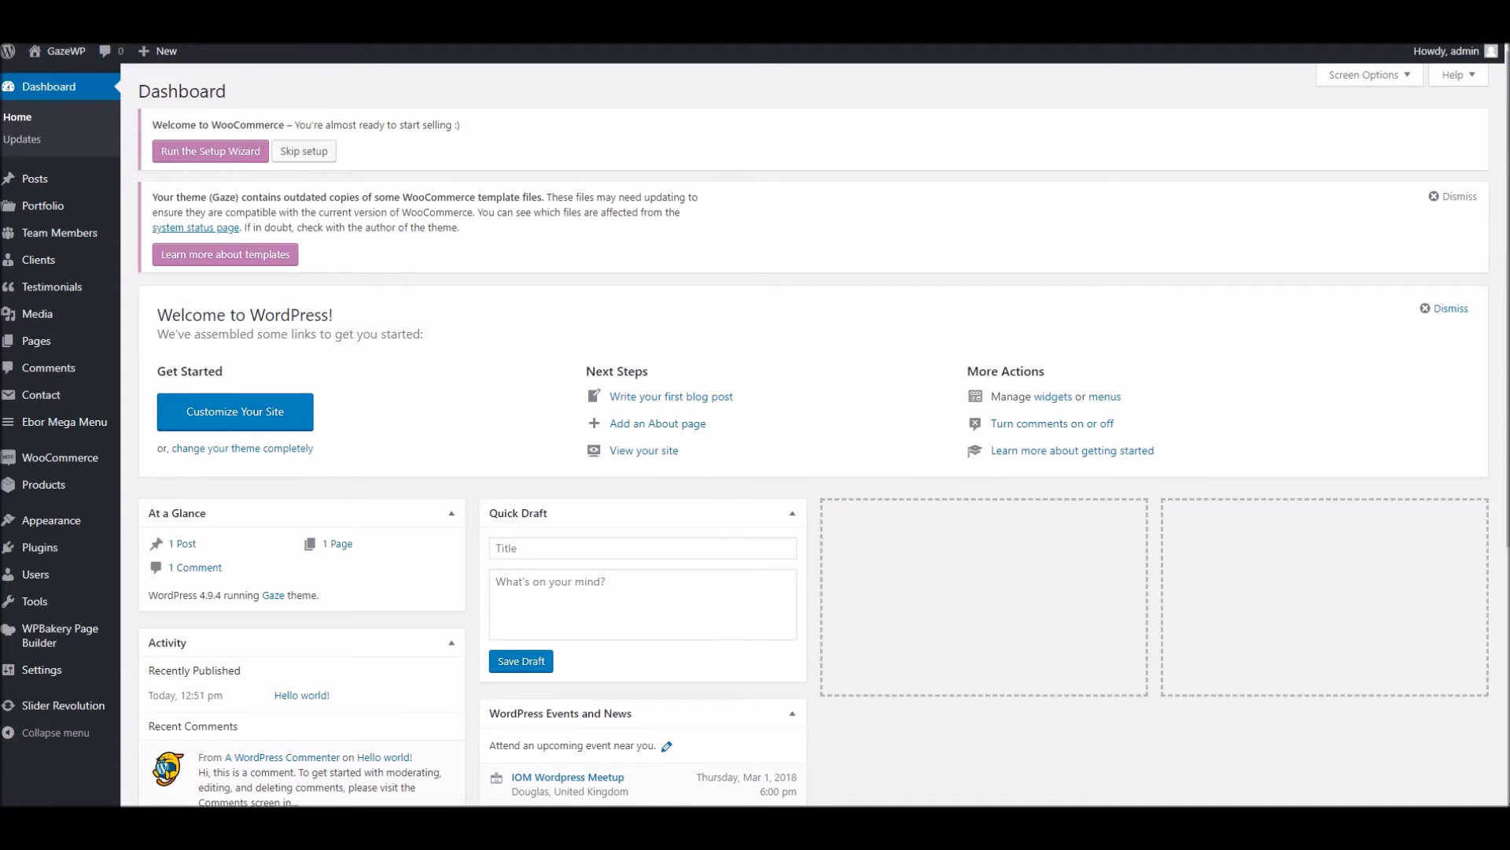
{"action": "mouse_move", "coordinate": [86, 525]}
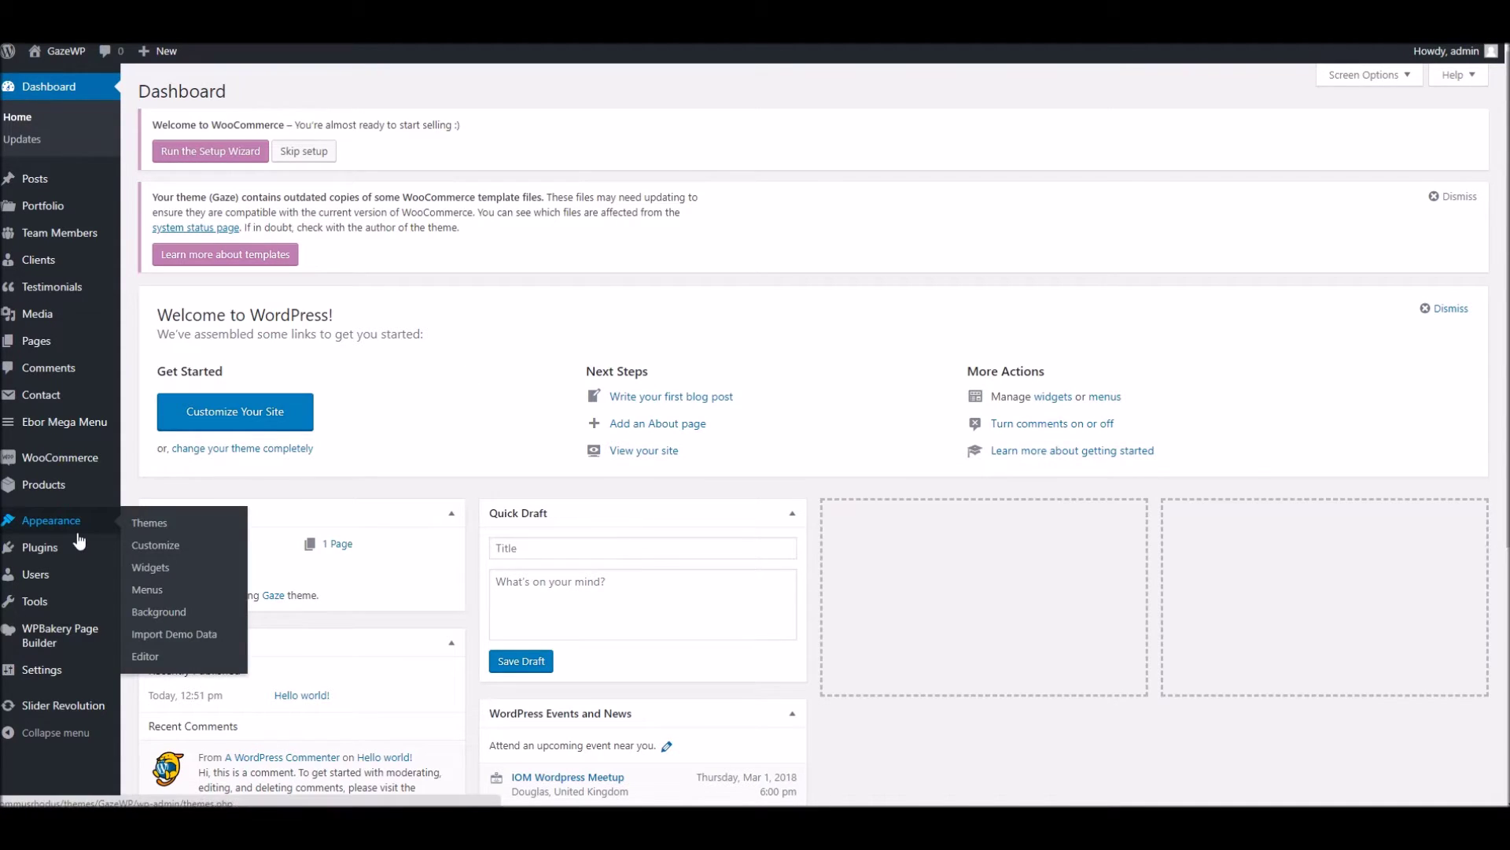
{"action": "left_click", "coordinate": [187, 639]}
- Run Import Demo Data and wait for the all-done notice
{"action": "scroll", "coordinate": [401, 489], "scroll_direction": "down", "scroll_amount": 2}
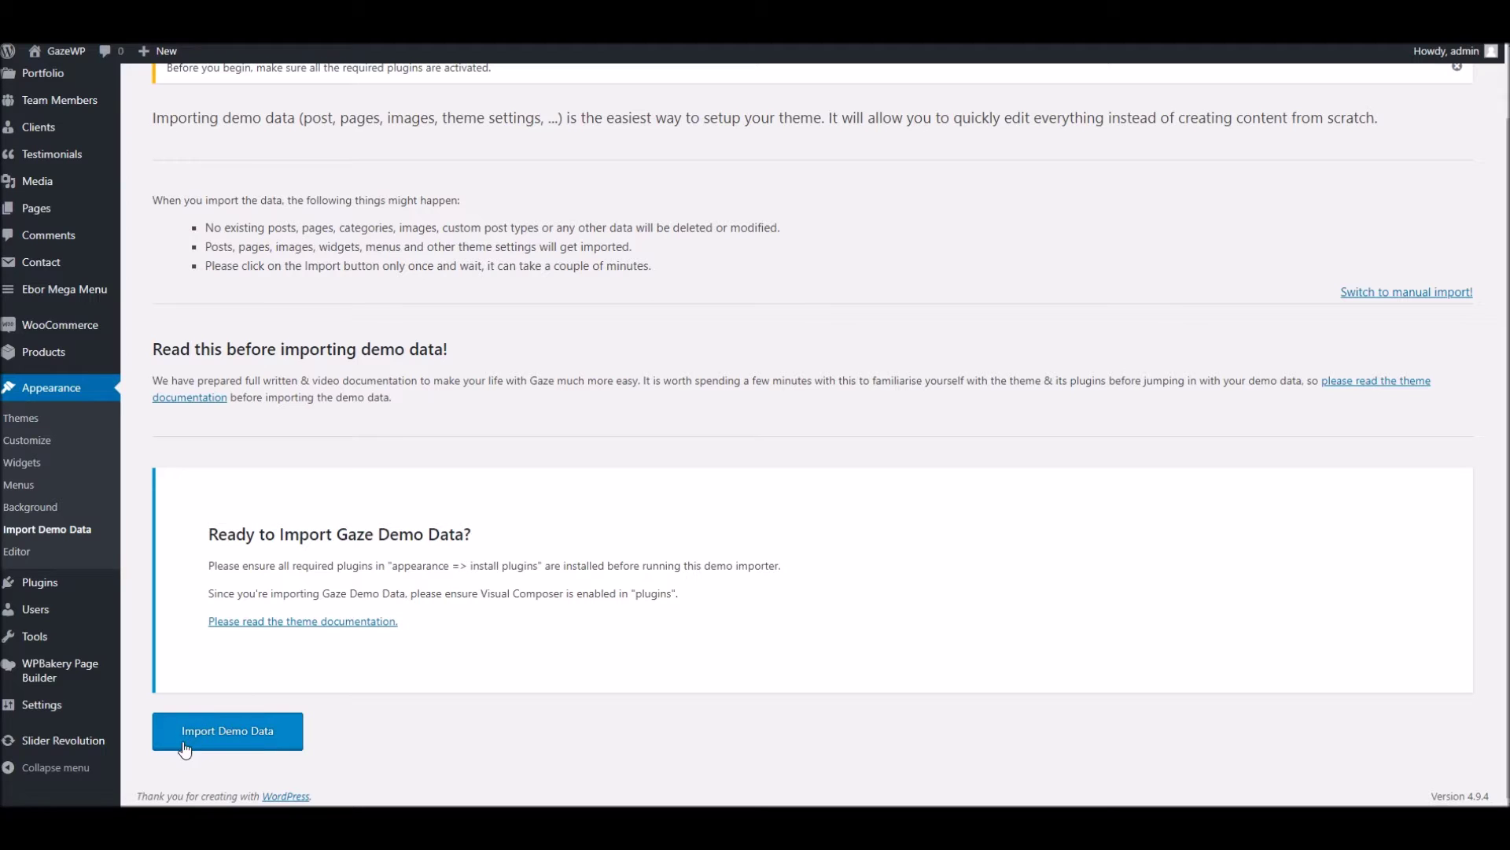
{"action": "left_click", "coordinate": [268, 749]}
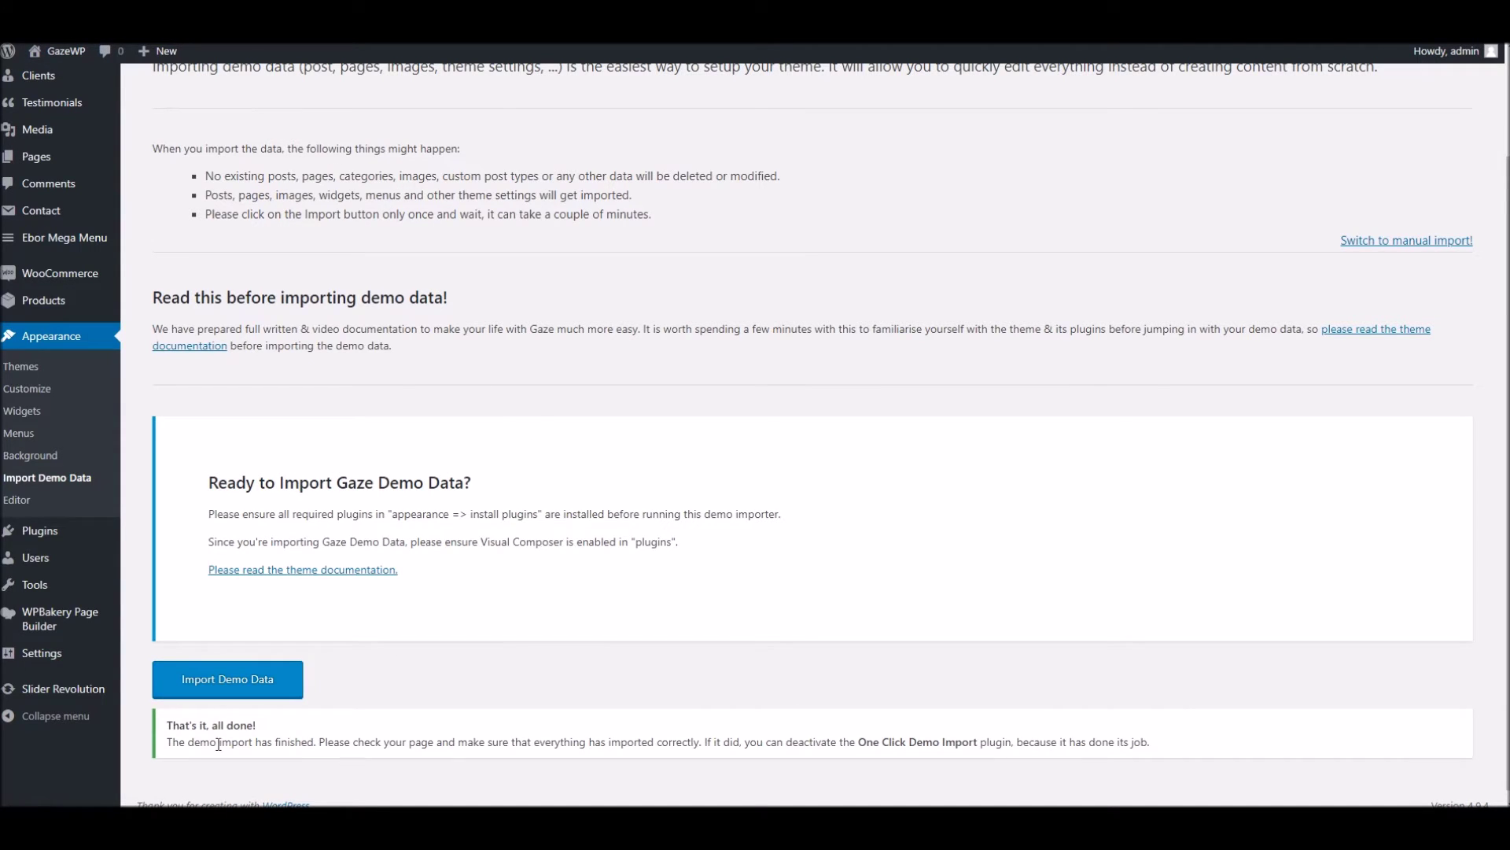
{"action": "left_click_drag", "start_coordinate": [167, 724], "coordinate": [886, 717]}
{"action": "left_click", "coordinate": [842, 714]}
{"action": "scroll", "coordinate": [621, 296], "scroll_direction": "up", "scroll_amount": 2}
- Reload the front page and scroll through the Gaze demo homepage with its GAZE header and Our Story section
{"action": "left_click", "coordinate": [58, 99]}
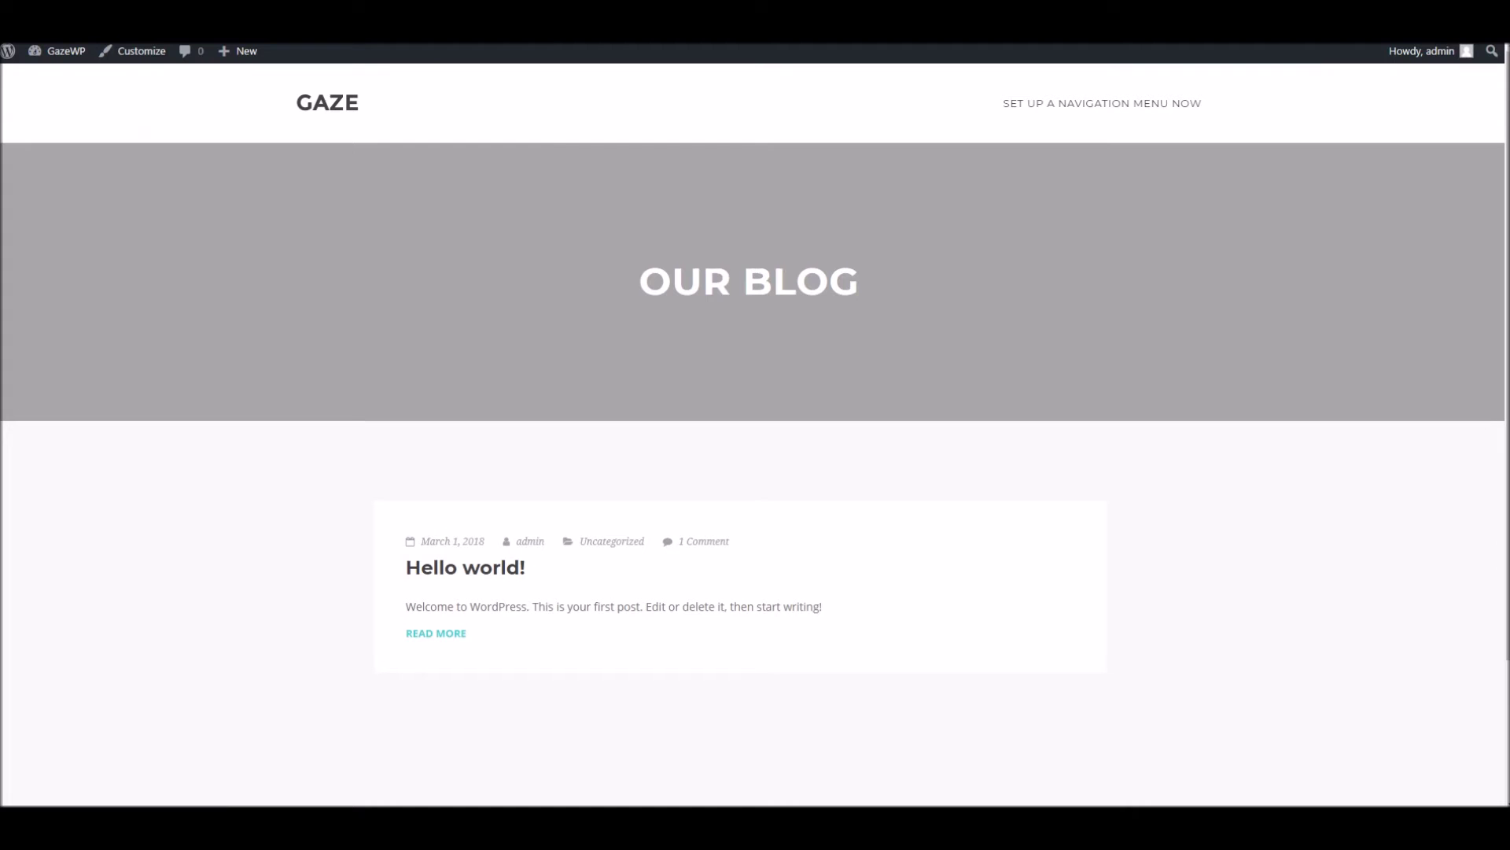
{"action": "key", "text": "F5"}
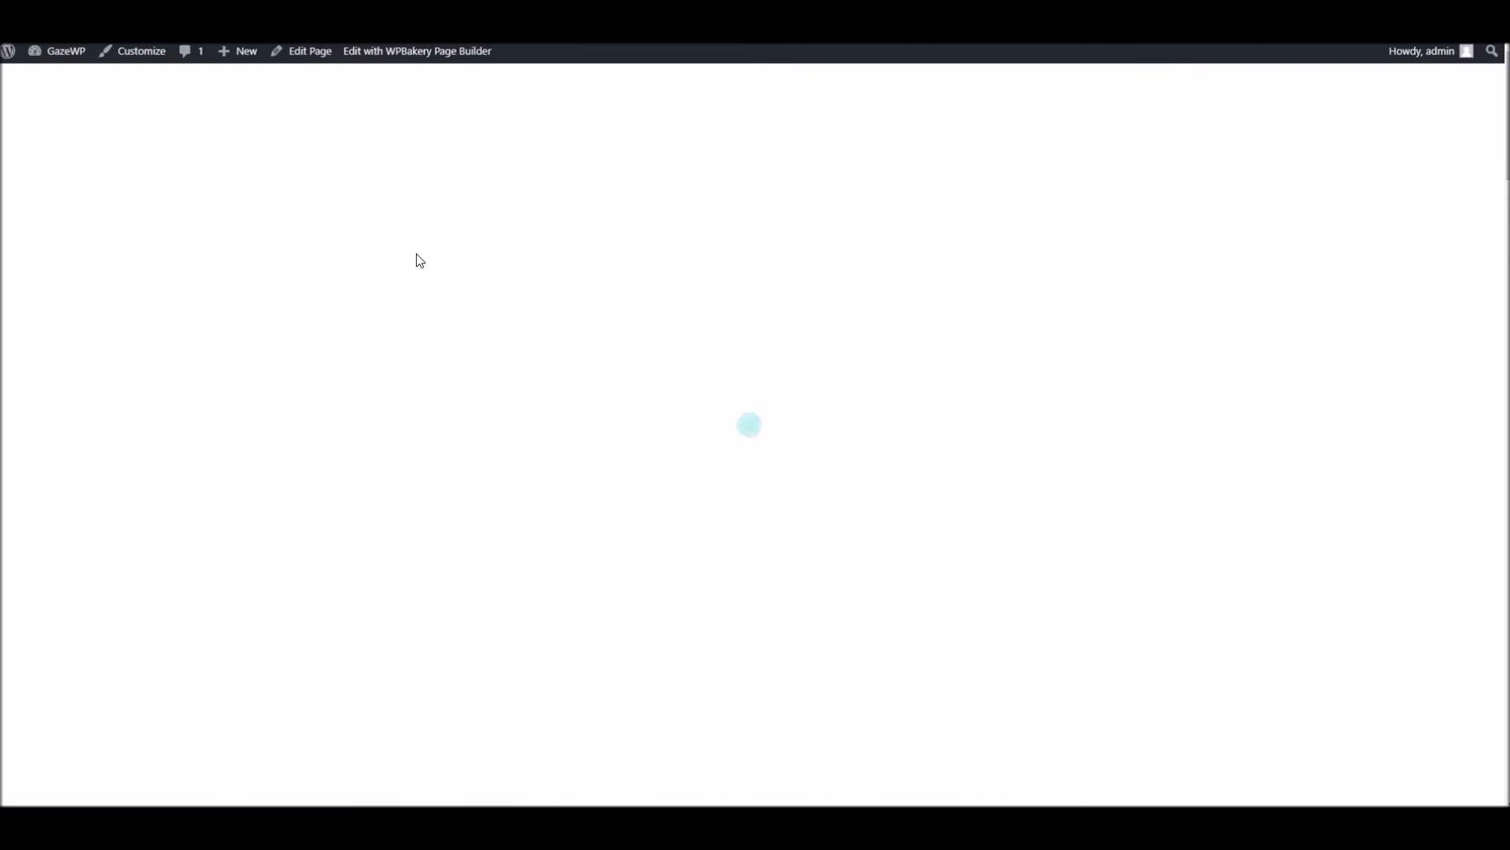
{"action": "scroll", "coordinate": [424, 348], "scroll_direction": "down", "scroll_amount": 5}
{"action": "scroll", "coordinate": [427, 354], "scroll_direction": "down", "scroll_amount": 10}
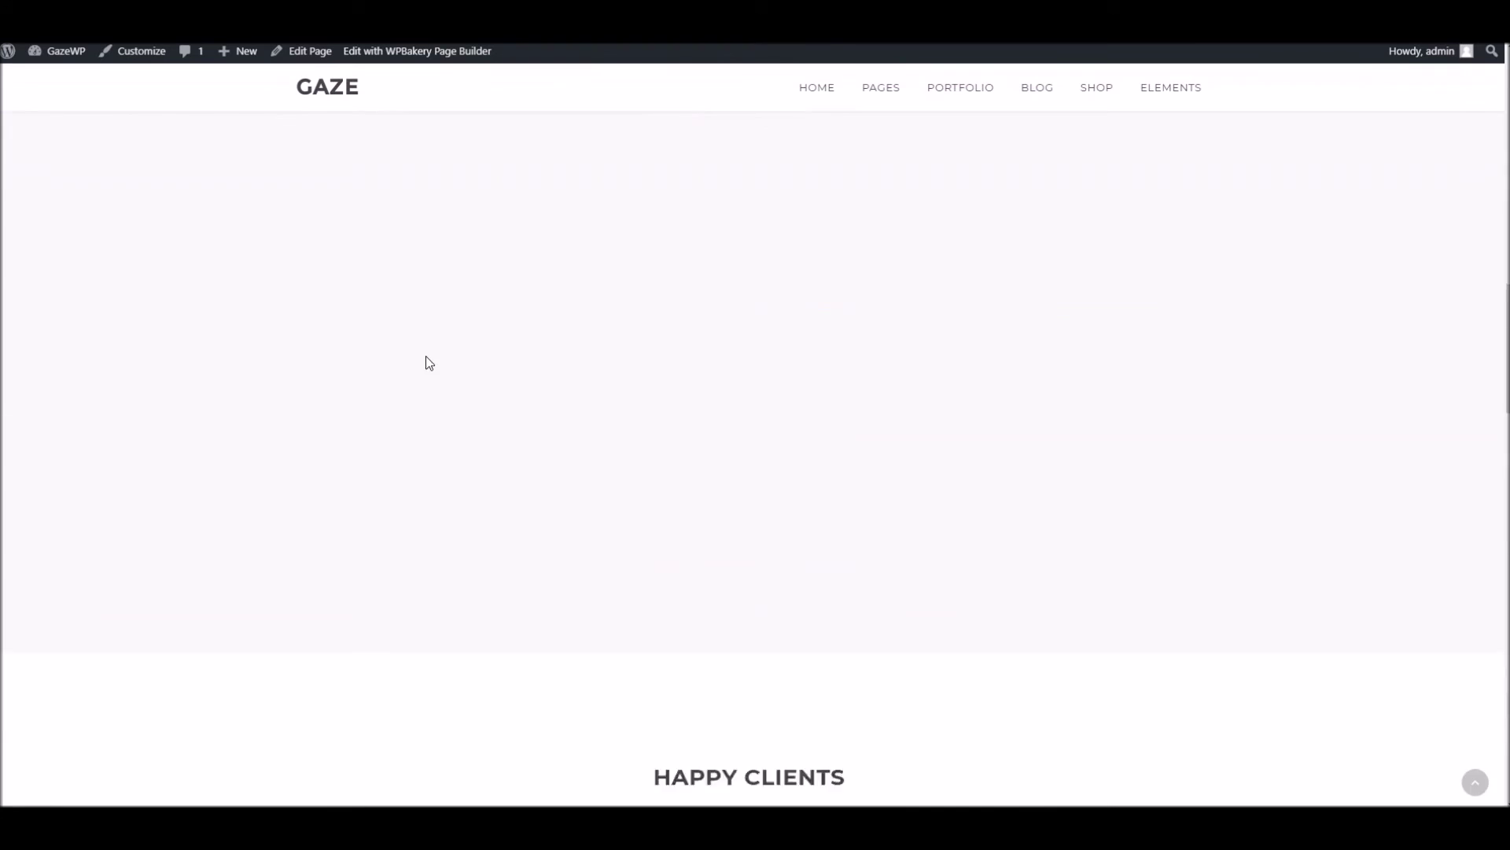
{"action": "scroll", "coordinate": [442, 392], "scroll_direction": "up", "scroll_amount": 20}
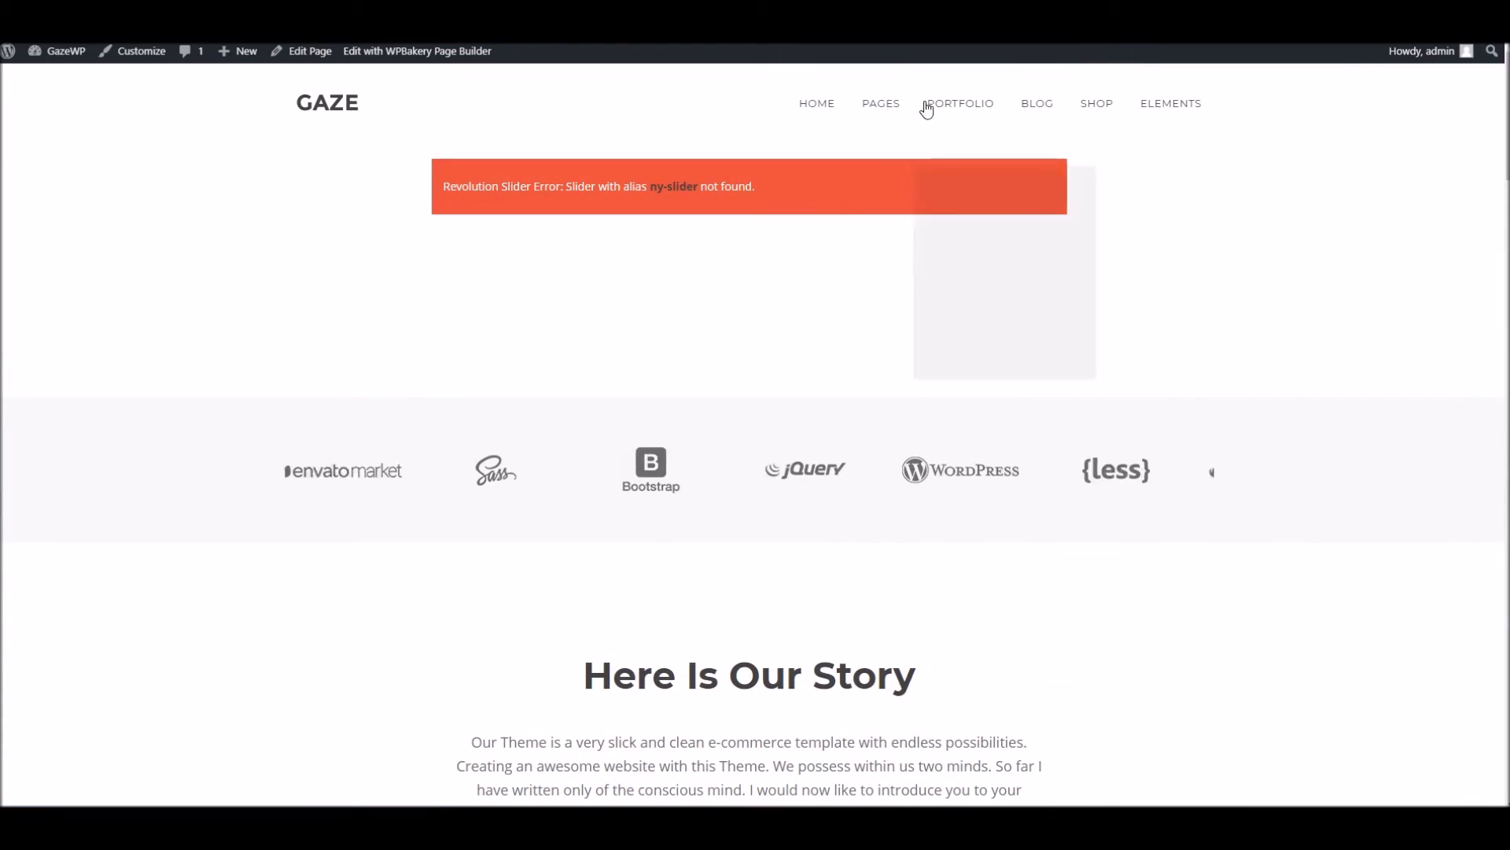
{"action": "scroll", "coordinate": [721, 360], "scroll_direction": "down", "scroll_amount": 1}
{"action": "scroll", "coordinate": [724, 367], "scroll_direction": "down", "scroll_amount": 20}
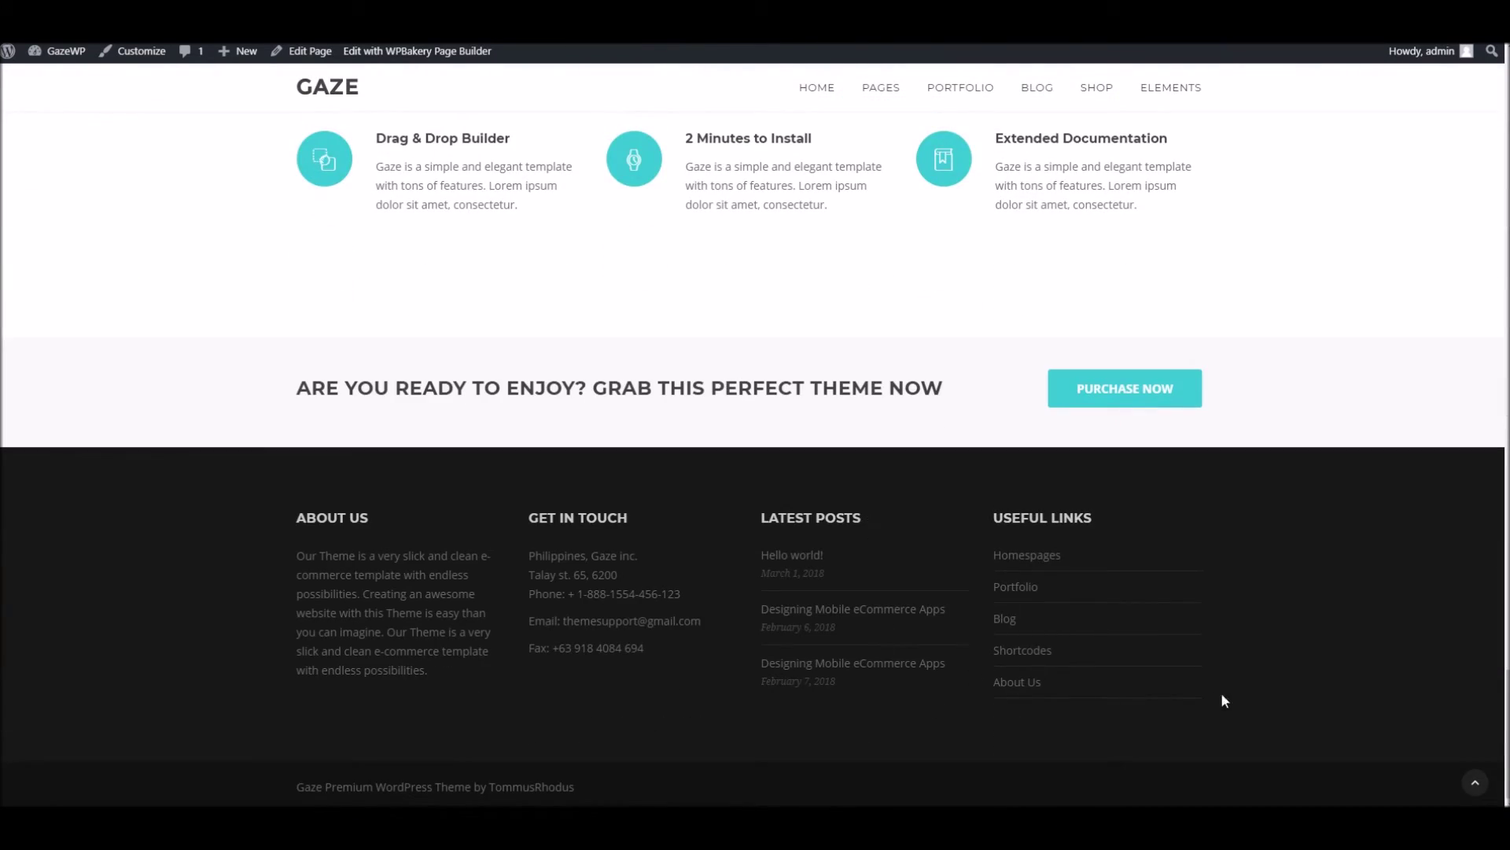
{"action": "scroll", "coordinate": [1042, 639], "scroll_direction": "up", "scroll_amount": 20}
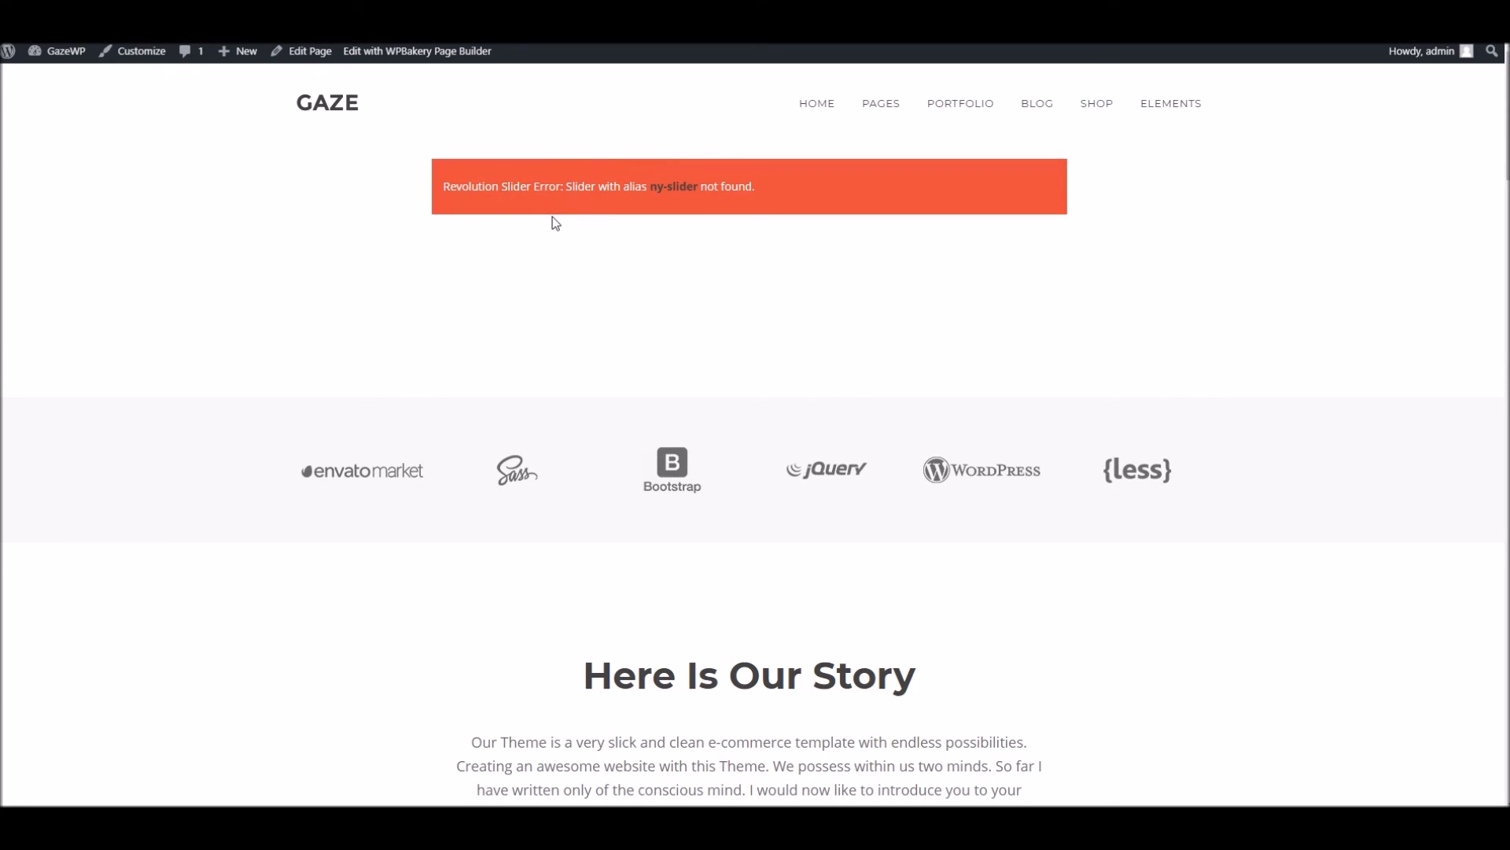
{"action": "scroll", "coordinate": [469, 276], "scroll_direction": "down", "scroll_amount": 15}
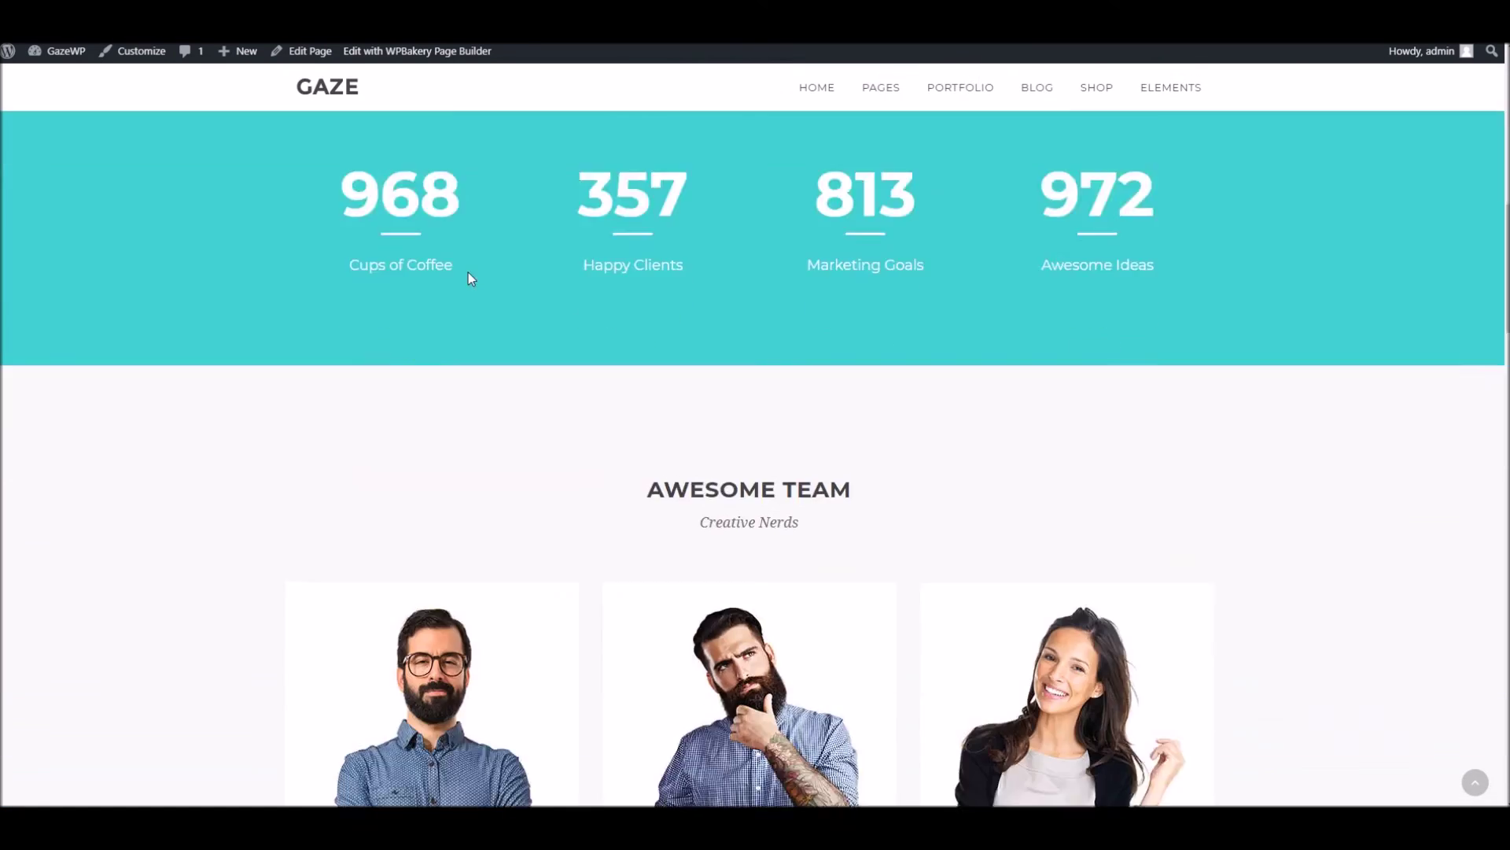
{"action": "scroll", "coordinate": [857, 337], "scroll_direction": "up", "scroll_amount": 15}
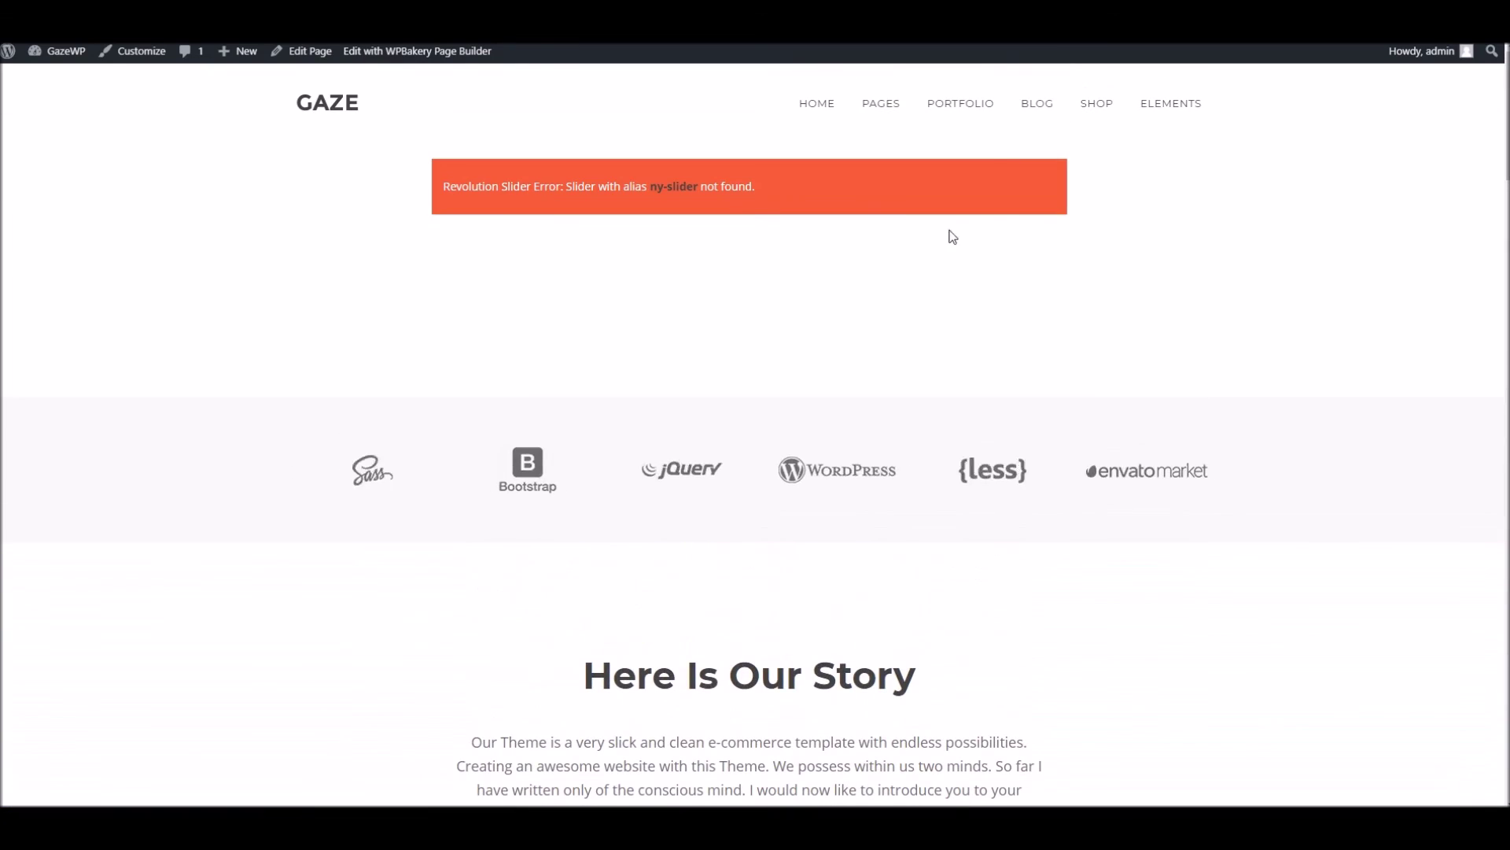
{"action": "mouse_move", "coordinate": [1059, 106]}
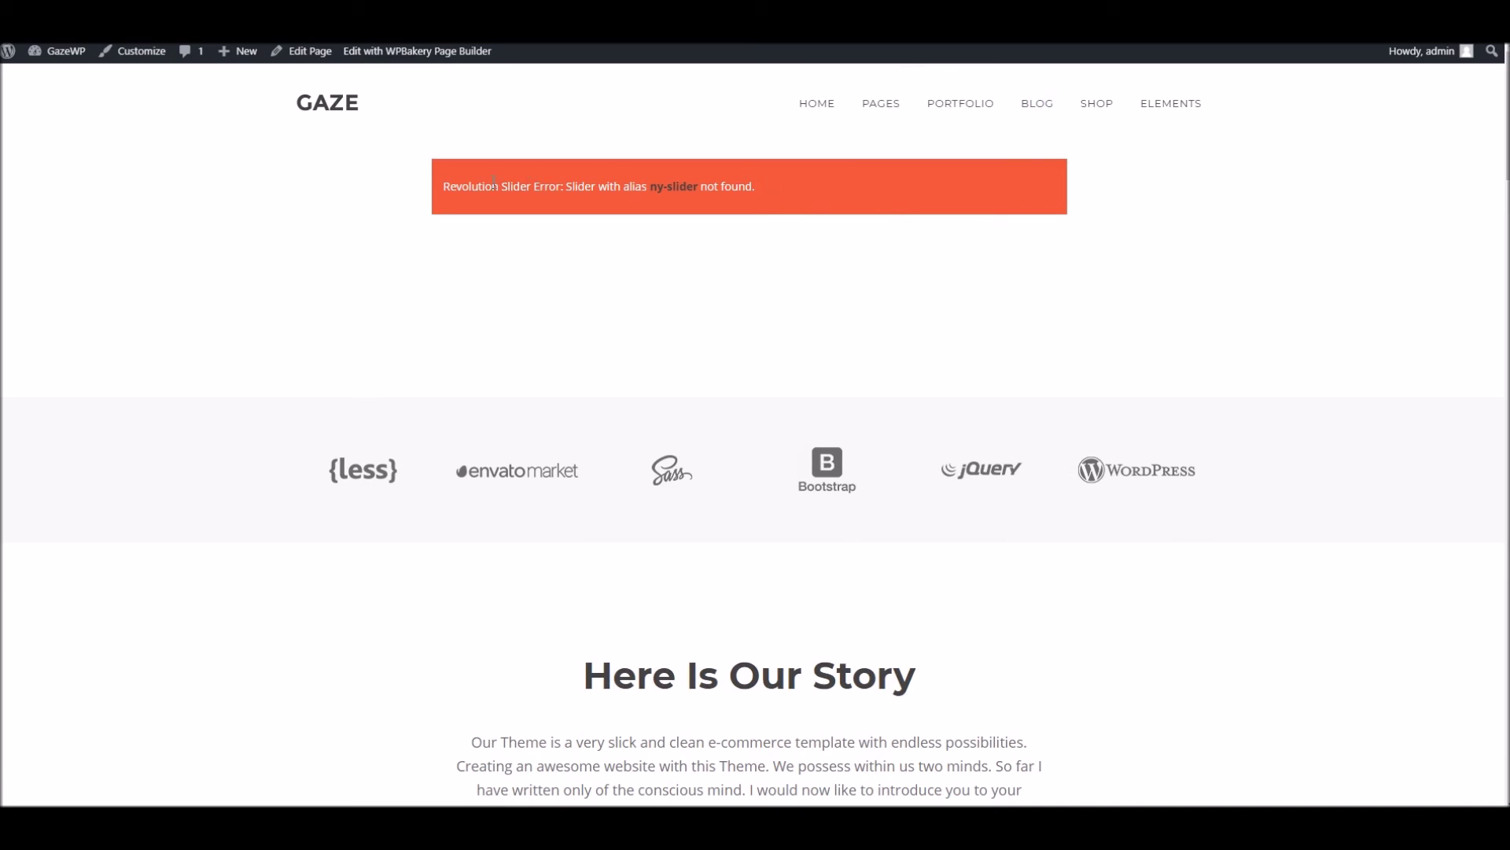